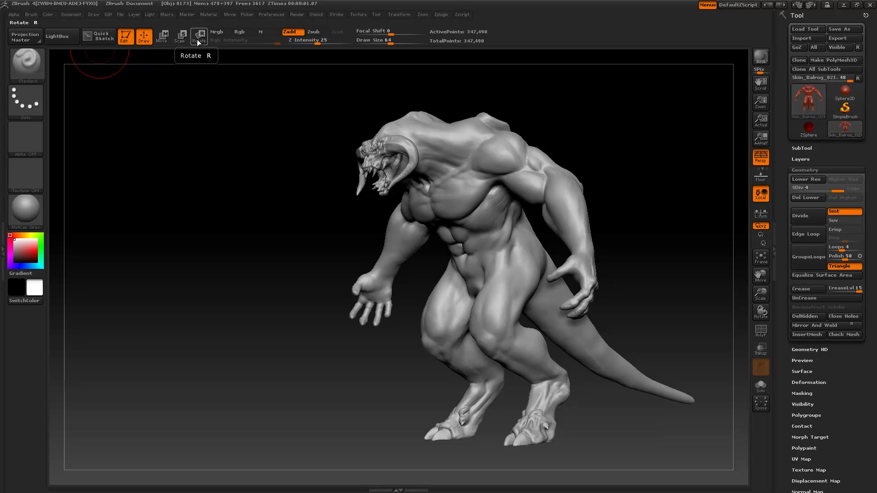
Lower the creature mesh to its lowest subdivision level, SDiv 1
{"action": "mouse_move", "coordinate": [240, 256]}
{"action": "left_mouse_down"}
{"action": "mouse_move", "coordinate": [251, 259]}
{"action": "mouse_move", "coordinate": [251, 274]}
{"action": "left_mouse_up"}
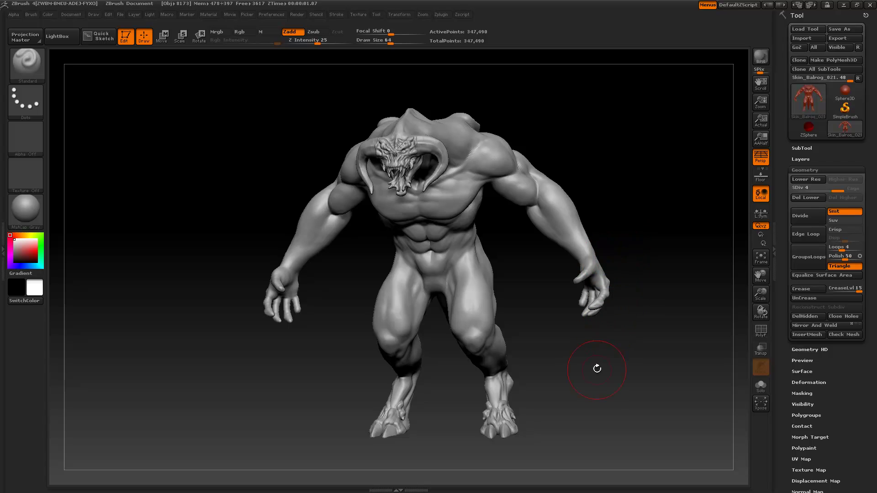
{"action": "left_click_drag", "start_coordinate": [581, 364], "coordinate": [596, 357]}
{"action": "key", "text": "shift"}
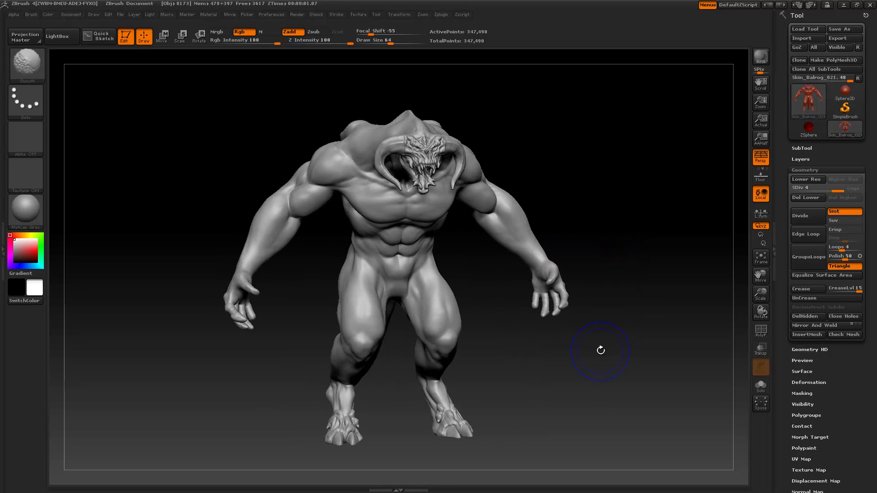
{"action": "key", "text": "shift+d"}
{"action": "key", "text": "shift+d"}
{"action": "key", "text": "shift+d"}
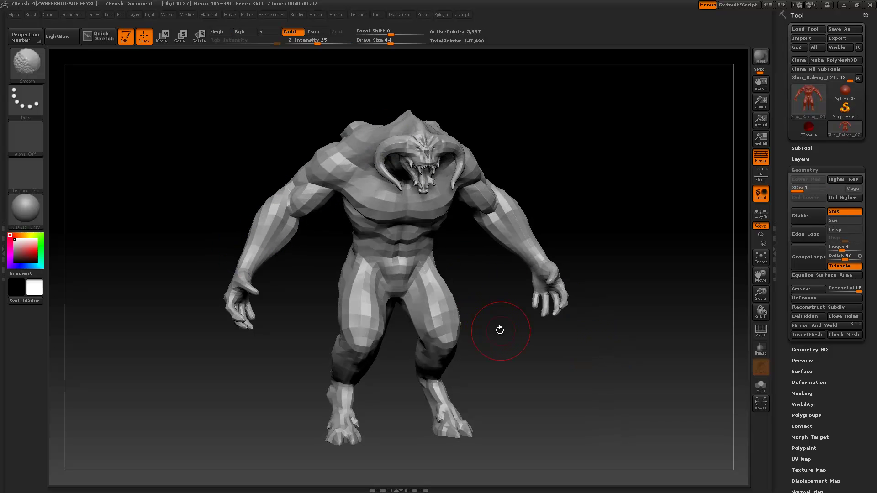
{"action": "left_click_drag", "start_coordinate": [513, 346], "coordinate": [524, 345]}
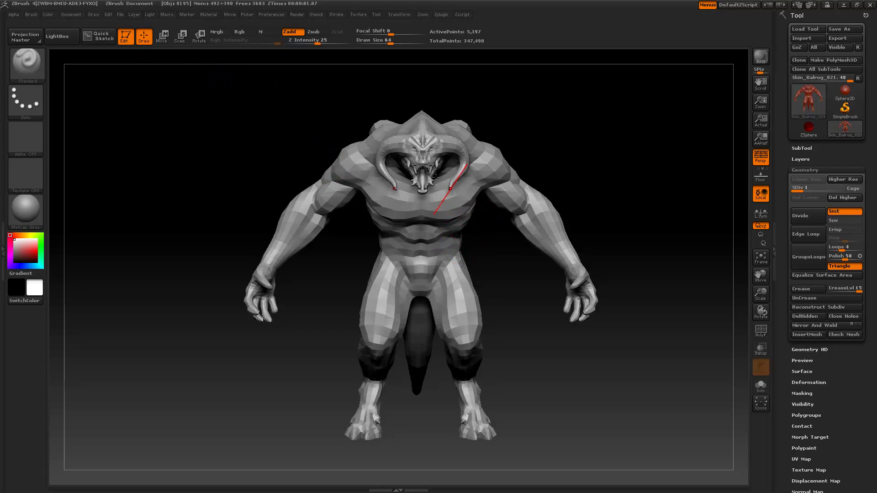
Try the Move transpose line on the symmetrical arms, drawn from shoulder to wrist, and undo the change
{"action": "left_click", "coordinate": [162, 35]}
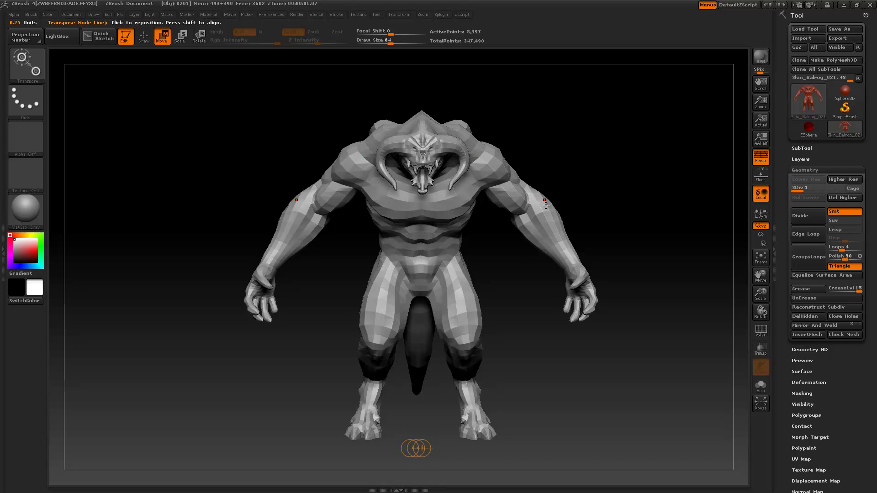
{"action": "mouse_move", "coordinate": [480, 159]}
{"action": "left_mouse_down"}
{"action": "mouse_move", "coordinate": [581, 255]}
{"action": "mouse_move", "coordinate": [587, 287]}
{"action": "left_mouse_up"}
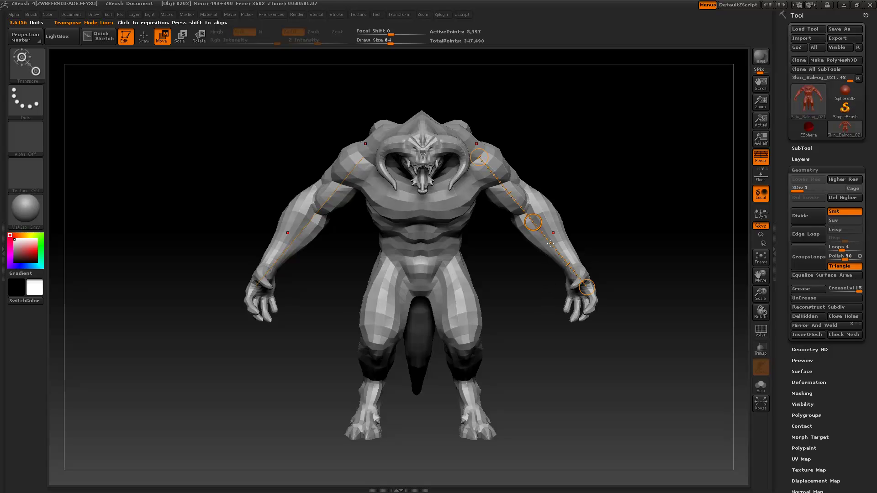
{"action": "left_click_drag", "start_coordinate": [595, 290], "coordinate": [597, 269]}
{"action": "key", "text": "ctrl+z"}
Turn off perspective and lasso-mask the head, torso, legs and tail, leaving both arms unmasked
{"action": "left_click", "coordinate": [761, 157]}
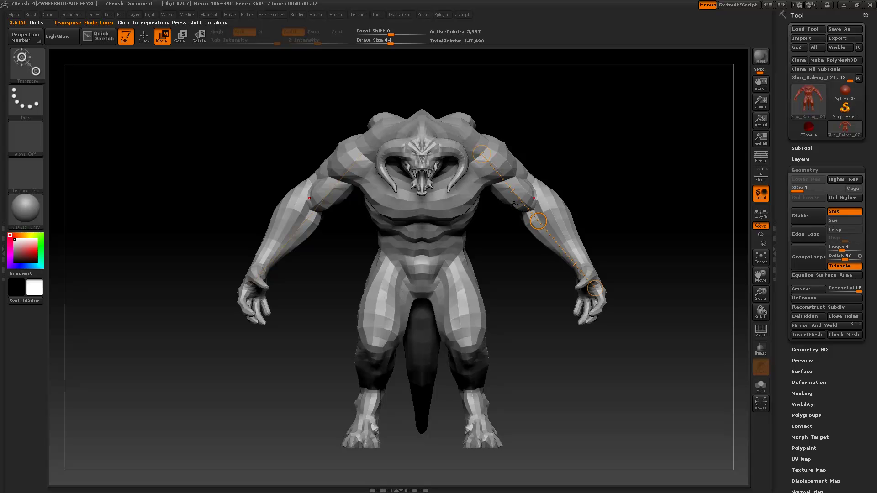
{"action": "key", "text": "q"}
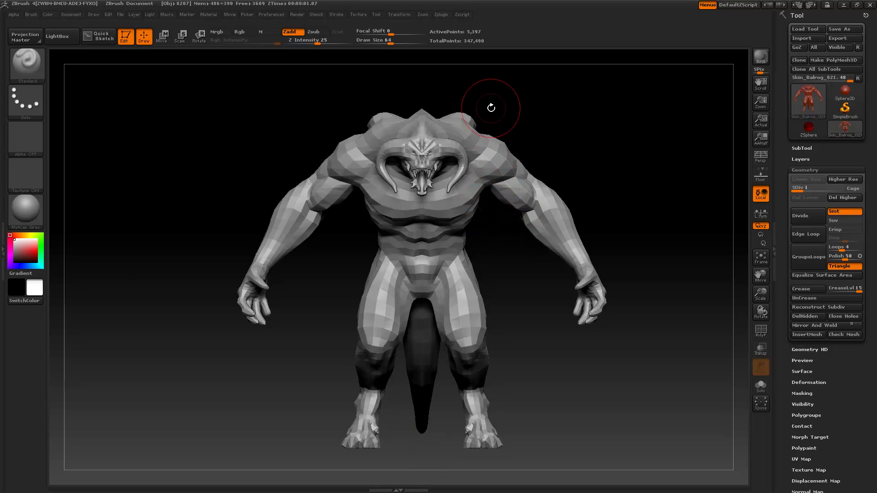
{"action": "mouse_move", "coordinate": [356, 66]}
{"action": "left_mouse_down", "text": "ctrl"}
{"action": "mouse_move", "coordinate": [485, 283]}
{"action": "mouse_move", "coordinate": [507, 345]}
{"action": "mouse_move", "coordinate": [502, 456]}
{"action": "left_mouse_up", "text": "ctrl"}
{"action": "left_click_drag", "start_coordinate": [525, 313], "coordinate": [326, 470], "text": "ctrl"}
{"action": "left_click_drag", "start_coordinate": [350, 233], "coordinate": [506, 340], "text": "ctrl"}
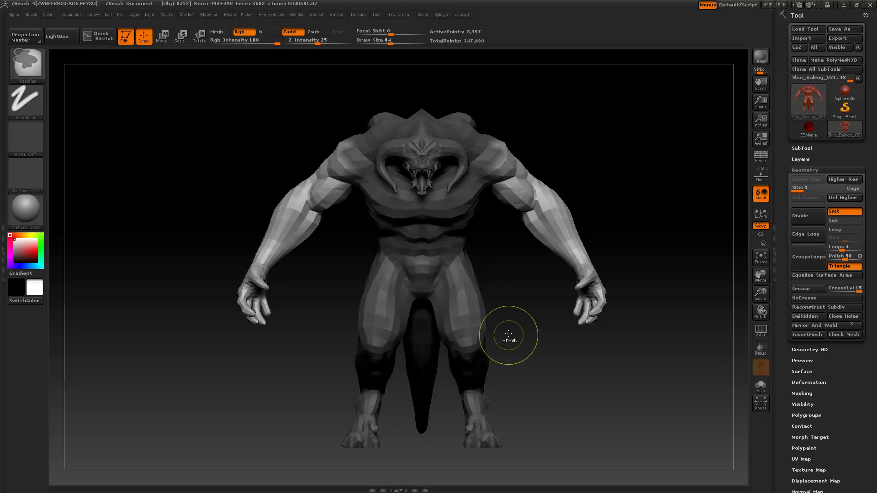
{"action": "left_click", "coordinate": [517, 303], "text": "ctrl"}
Replace the mask with a topological one drawn outward from the shoulders using the transpose line, and add the feet to it
{"action": "key", "text": "w"}
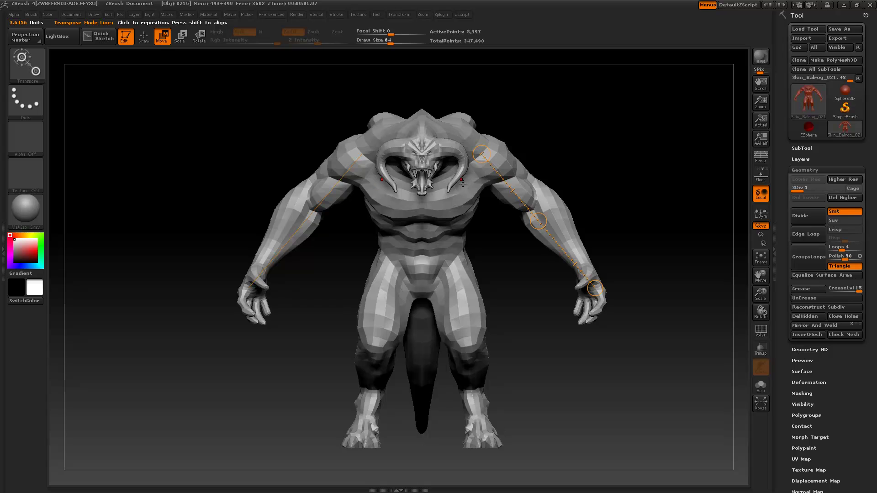
{"action": "left_click_drag", "start_coordinate": [442, 171], "coordinate": [593, 236]}
{"action": "left_click_drag", "start_coordinate": [472, 150], "coordinate": [535, 176], "text": "ctrl"}
{"action": "left_click_drag", "start_coordinate": [470, 174], "coordinate": [555, 158], "text": "ctrl"}
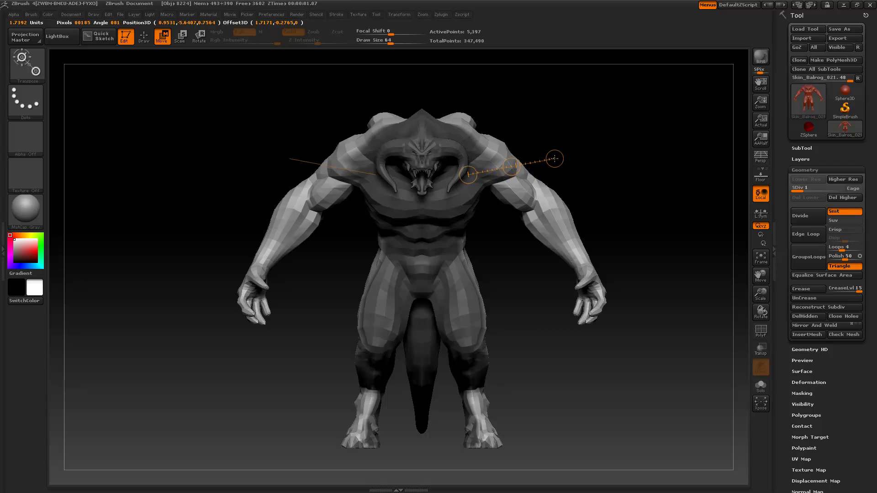
{"action": "key", "text": "q"}
{"action": "left_click_drag", "start_coordinate": [505, 260], "coordinate": [513, 266], "text": "ctrl"}
{"action": "mouse_move", "coordinate": [345, 91]}
{"action": "left_mouse_down", "text": "ctrl"}
{"action": "mouse_move", "coordinate": [409, 336]}
{"action": "mouse_move", "coordinate": [504, 460]}
{"action": "mouse_move", "coordinate": [497, 470]}
{"action": "mouse_move", "coordinate": [337, 407]}
{"action": "mouse_move", "coordinate": [322, 294]}
{"action": "left_mouse_up", "text": "ctrl"}
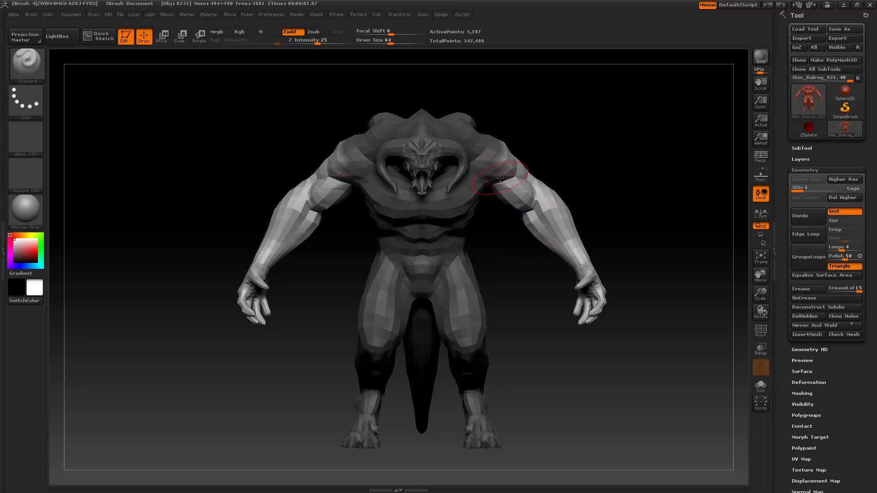
Rework the mask around the shoulders, torso and legs, keeping both arms free with a soft transition at the shoulders
{"action": "key", "text": "ctrl"}
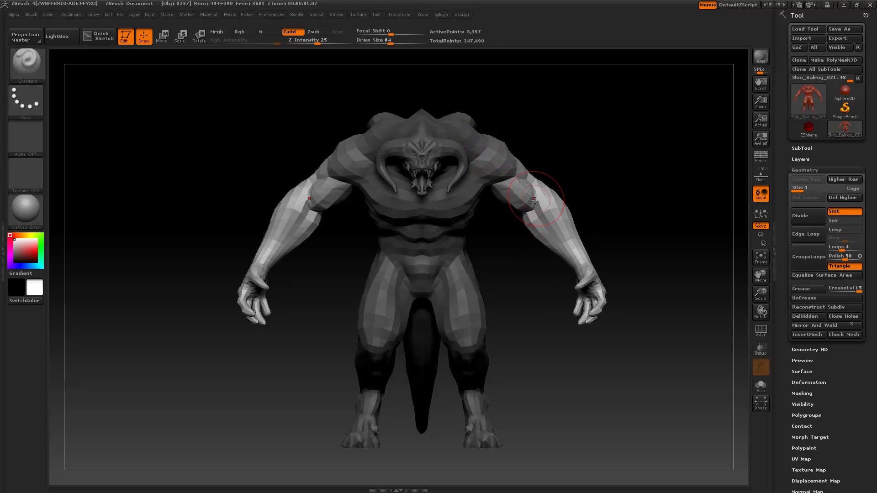
{"action": "key", "text": "ctrl"}
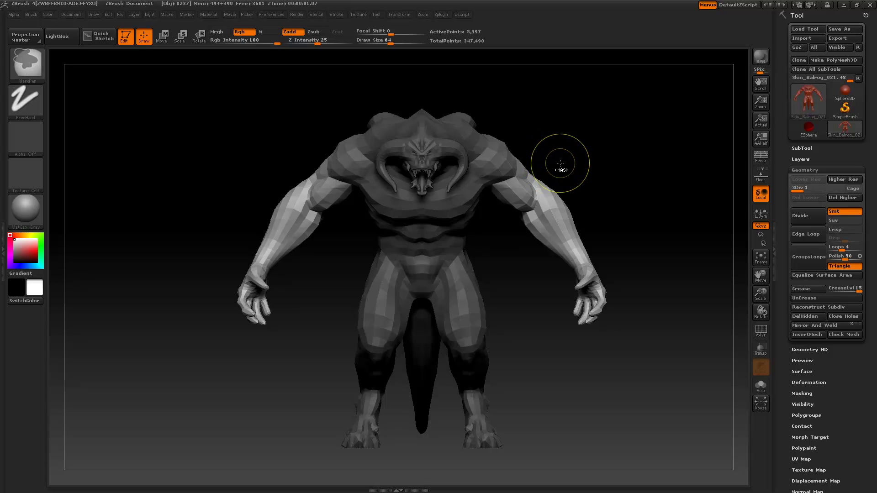
{"action": "left_click_drag", "start_coordinate": [557, 126], "coordinate": [493, 180], "text": "ctrl"}
{"action": "left_click_drag", "start_coordinate": [558, 148], "coordinate": [488, 215], "text": "ctrl+alt"}
{"action": "left_click_drag", "start_coordinate": [530, 118], "coordinate": [489, 200], "text": "ctrl+alt"}
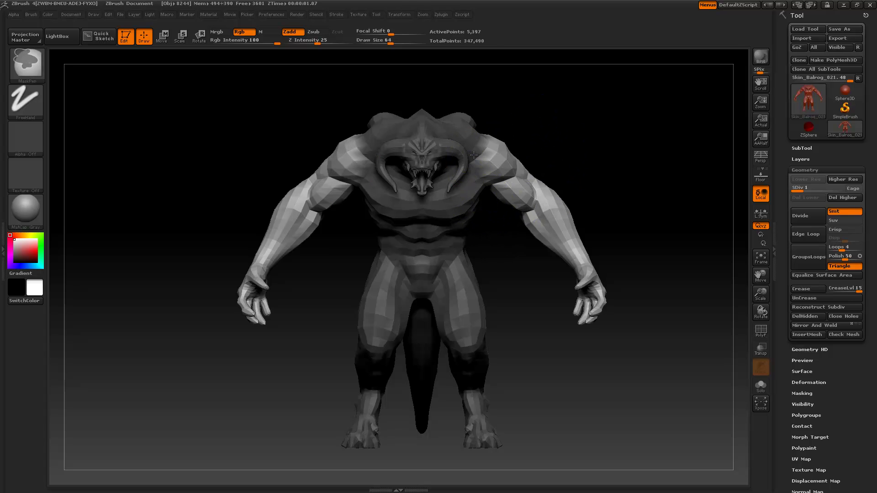
{"action": "left_click_drag", "start_coordinate": [486, 198], "coordinate": [357, 272], "text": "ctrl"}
{"action": "left_click_drag", "start_coordinate": [358, 210], "coordinate": [500, 387], "text": "ctrl"}
{"action": "left_click_drag", "start_coordinate": [322, 313], "coordinate": [539, 467], "text": "ctrl"}
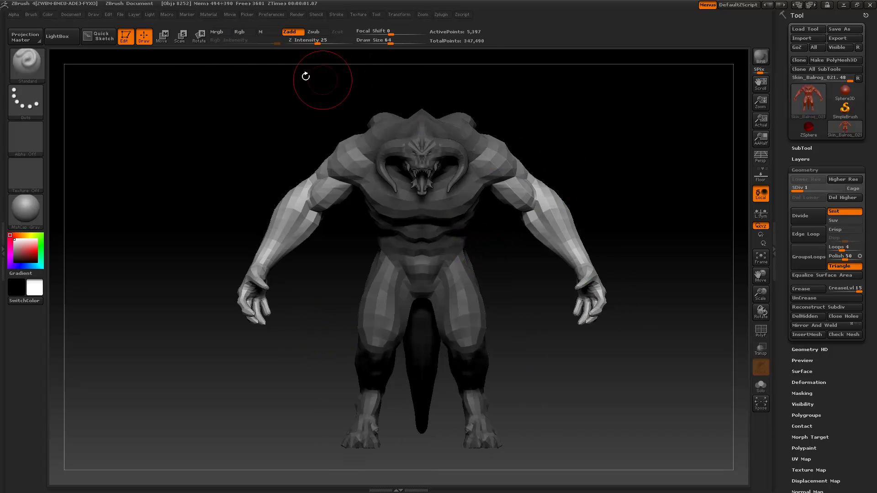
Draw a Rotate transpose line from the shoulder to the hand and align its start with the shoulder joint in depth
{"action": "left_click", "coordinate": [200, 36]}
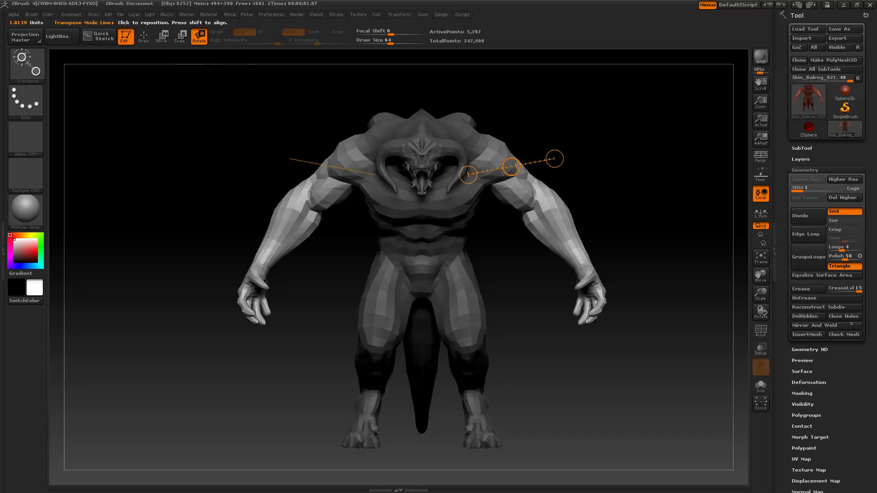
{"action": "left_click_drag", "start_coordinate": [498, 155], "coordinate": [629, 346]}
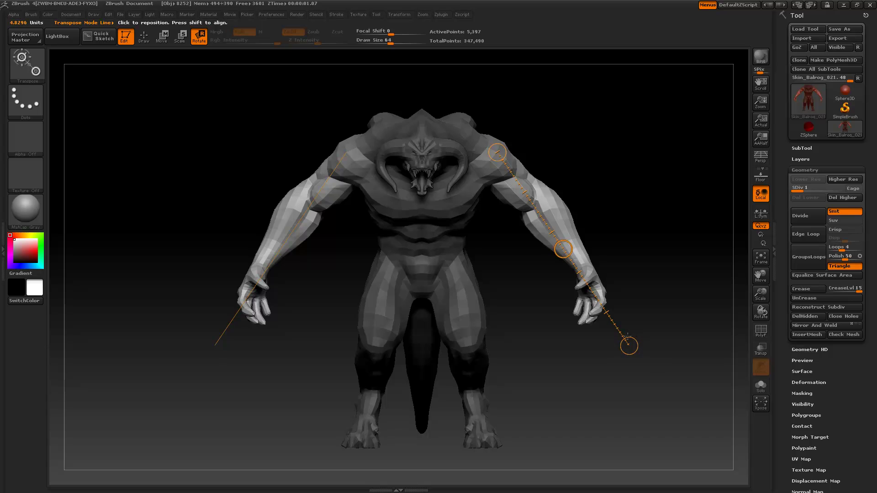
{"action": "left_click_drag", "start_coordinate": [639, 344], "coordinate": [606, 303]}
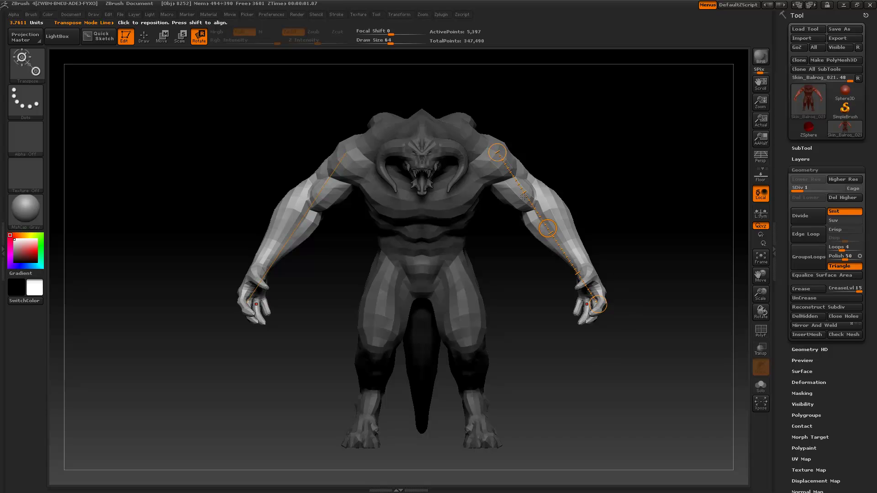
{"action": "left_click_drag", "start_coordinate": [562, 137], "coordinate": [607, 221]}
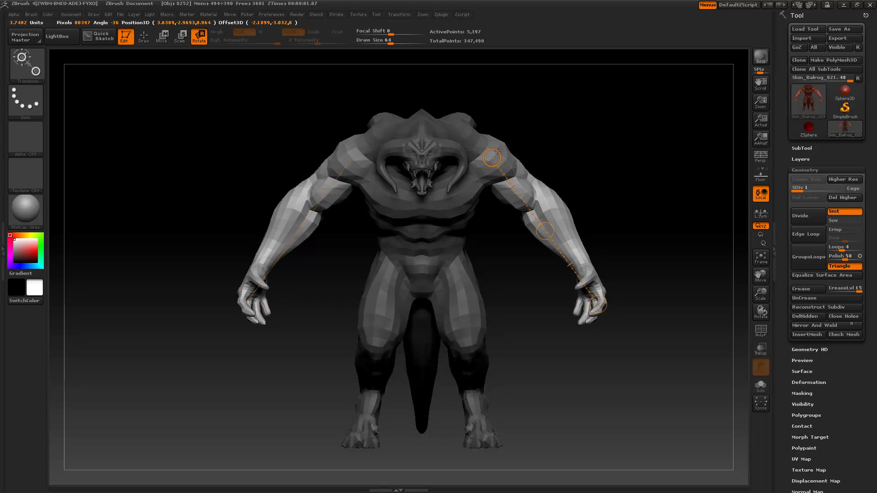
{"action": "left_click_drag", "start_coordinate": [554, 160], "coordinate": [549, 228]}
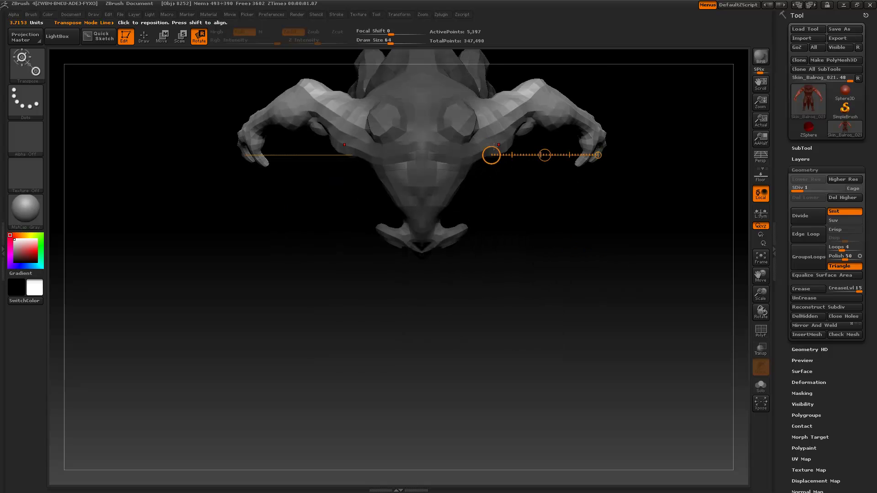
{"action": "left_click_drag", "start_coordinate": [492, 148], "coordinate": [493, 132]}
{"action": "left_click_drag", "start_coordinate": [545, 231], "coordinate": [540, 115]}
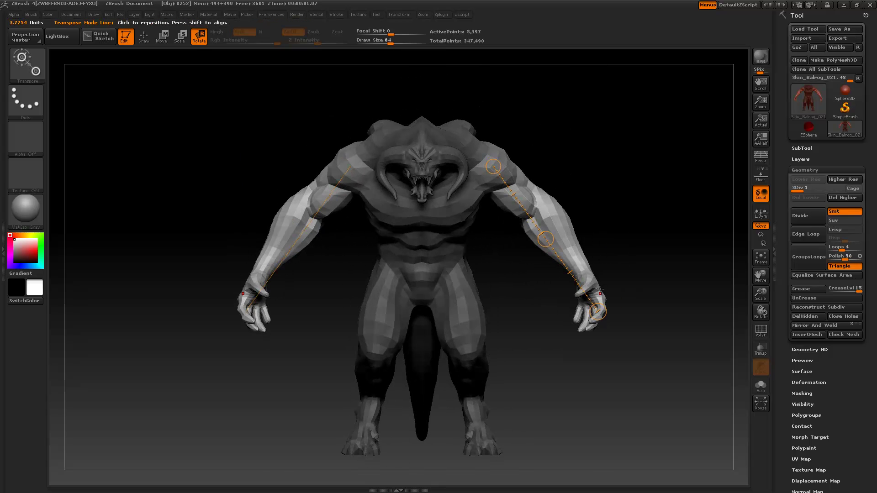
Rotate both arms upward and outward around the shoulders, and shift them slightly upward with Move
{"action": "left_click_drag", "start_coordinate": [598, 312], "coordinate": [660, 240]}
{"action": "left_click", "coordinate": [164, 36]}
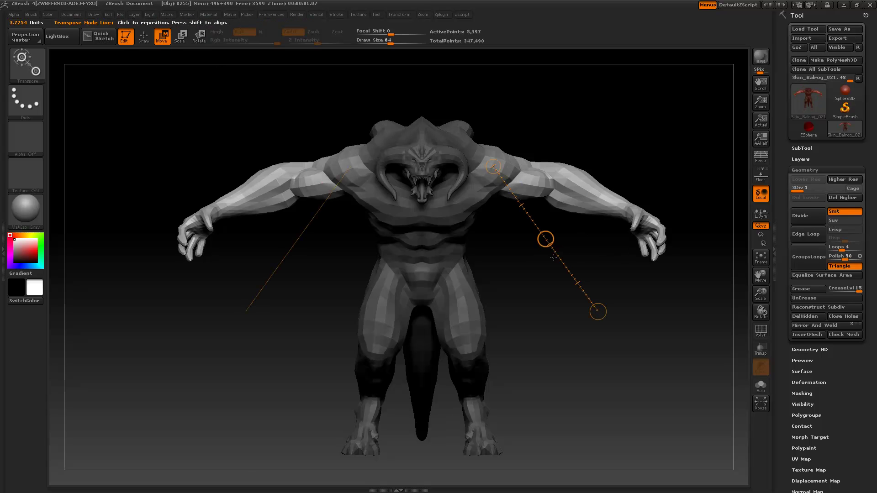
{"action": "left_click_drag", "start_coordinate": [545, 239], "coordinate": [547, 231]}
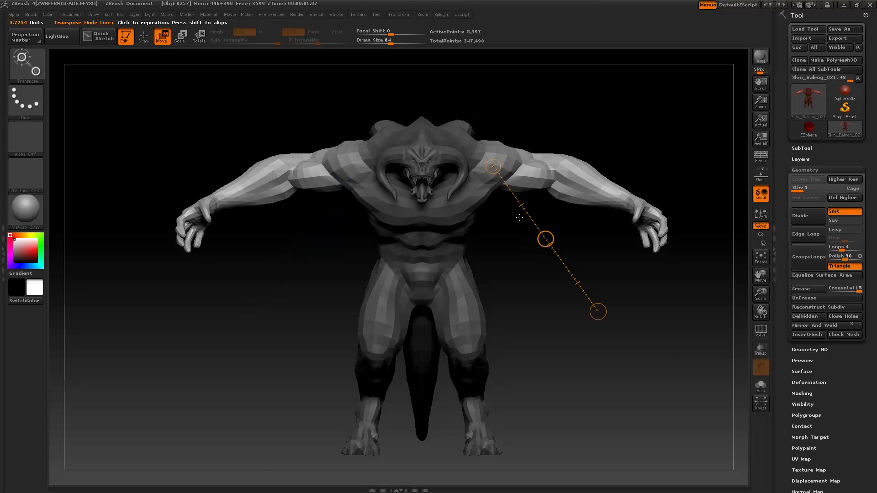
Redraw the Rotate line along the raised left arm, test rotating the arms without symmetry, and undo the rotation
{"action": "left_click", "coordinate": [197, 39]}
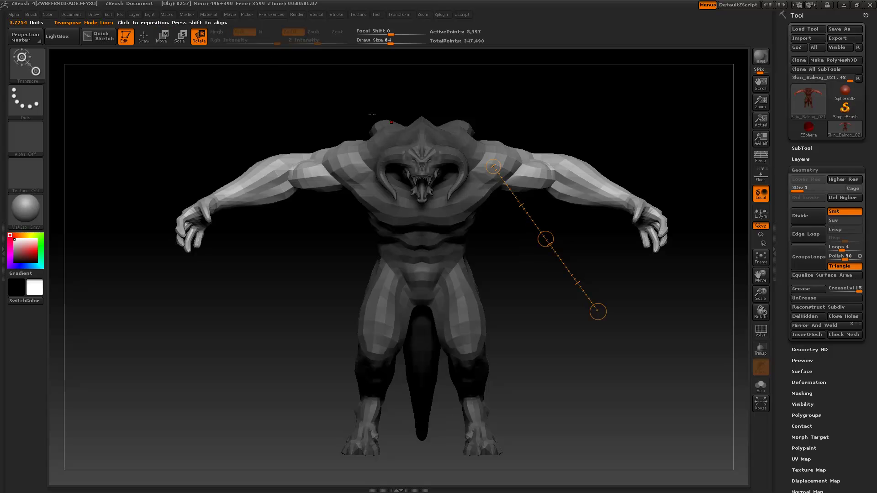
{"action": "left_click_drag", "start_coordinate": [496, 153], "coordinate": [653, 254]}
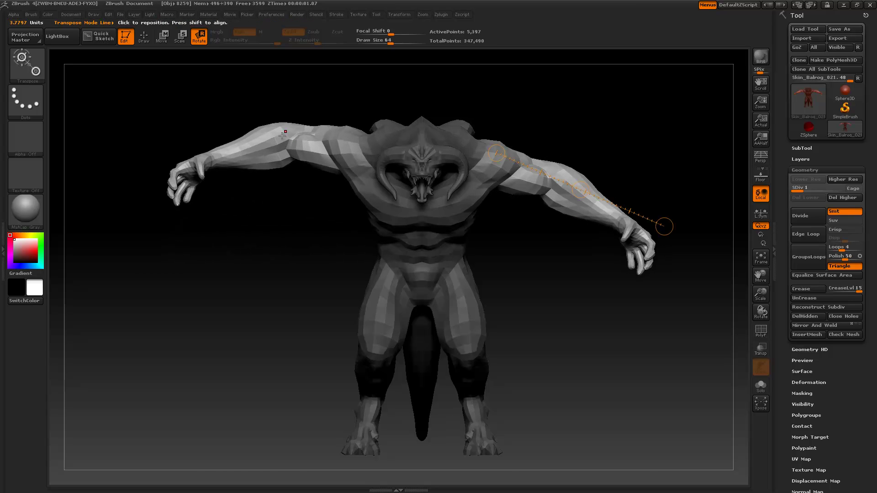
{"action": "key", "text": "ctrl+z"}
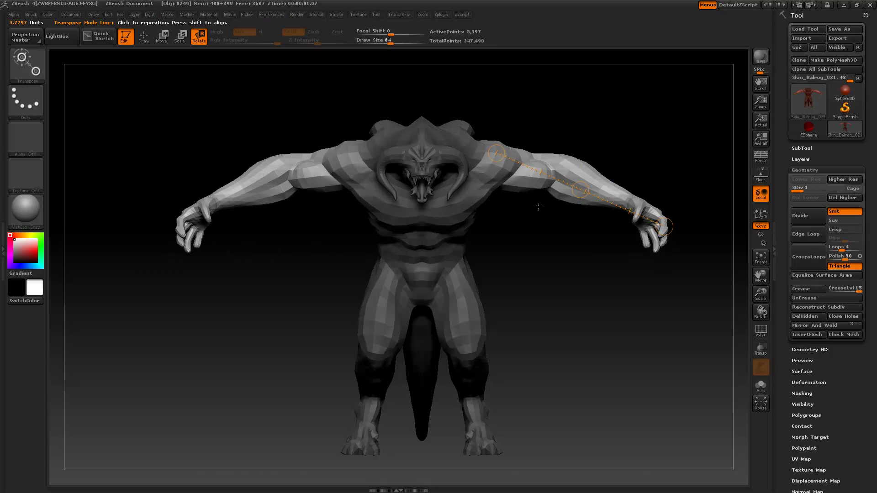
Mask the creature's entire right arm so only the left arm stays free
{"action": "key", "text": "ctrl"}
{"action": "mouse_move", "coordinate": [117, 91]}
{"action": "left_mouse_down", "text": "ctrl"}
{"action": "mouse_move", "coordinate": [337, 328]}
{"action": "mouse_move", "coordinate": [408, 345]}
{"action": "left_mouse_up", "text": "ctrl"}
Try rotating the unmasked left arm downward around the shoulder, undoing each attempt
{"action": "left_click_drag", "start_coordinate": [664, 226], "coordinate": [571, 313]}
{"action": "key", "text": "ctrl"}
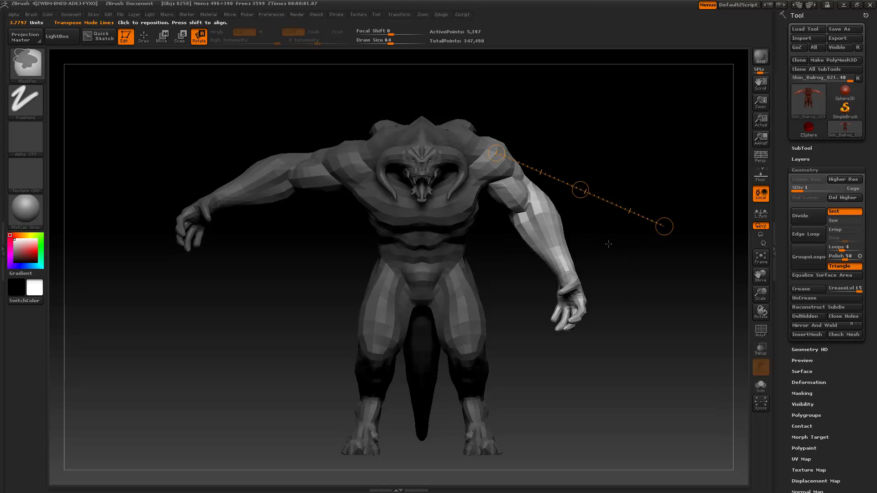
{"action": "key", "text": "ctrl+z"}
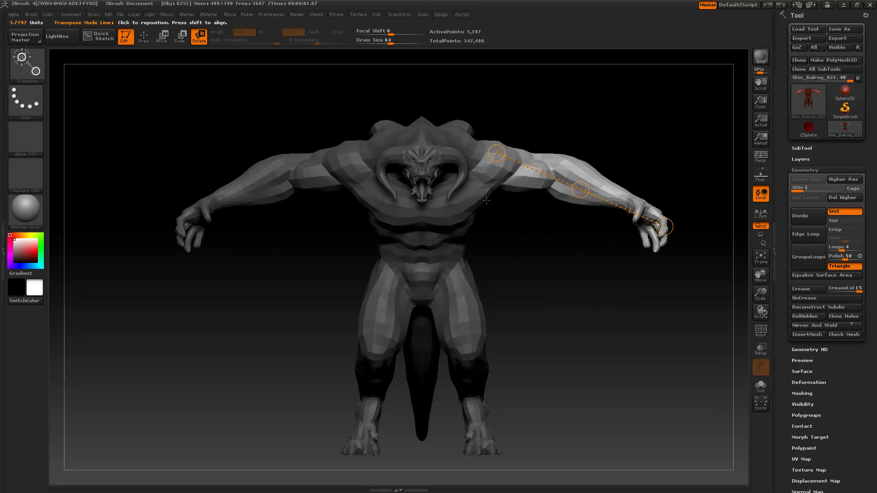
{"action": "mouse_move", "coordinate": [664, 226]}
{"action": "left_mouse_down"}
{"action": "mouse_move", "coordinate": [644, 271]}
{"action": "mouse_move", "coordinate": [585, 311]}
{"action": "mouse_move", "coordinate": [608, 295]}
{"action": "mouse_move", "coordinate": [582, 300]}
{"action": "left_mouse_up"}
{"action": "key", "text": "ctrl+z"}
Rotate the unmasked left arm down beside the body around the shoulder, and move it slightly lower
{"action": "left_click", "coordinate": [476, 191], "text": "ctrl"}
{"action": "left_click_drag", "start_coordinate": [665, 227], "coordinate": [543, 330]}
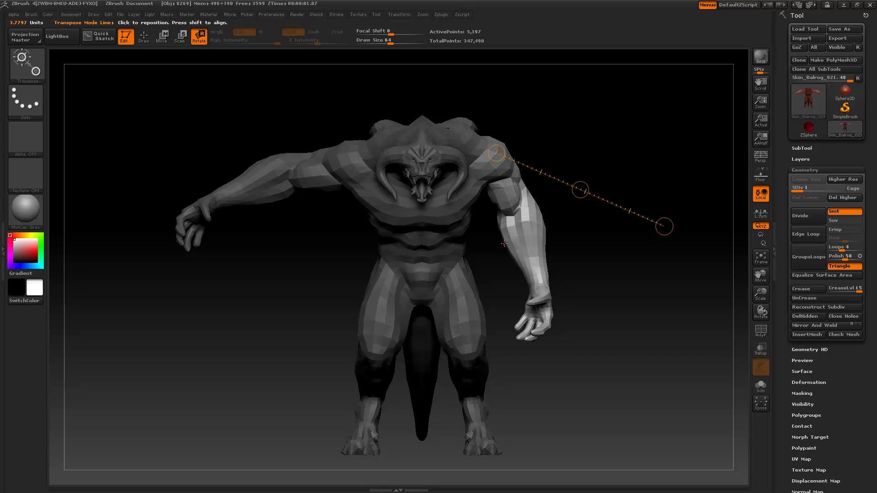
{"action": "key", "text": "w"}
{"action": "mouse_move", "coordinate": [584, 200]}
{"action": "left_mouse_down"}
{"action": "mouse_move", "coordinate": [578, 190]}
{"action": "mouse_move", "coordinate": [583, 207]}
{"action": "mouse_move", "coordinate": [574, 208]}
{"action": "left_mouse_up"}
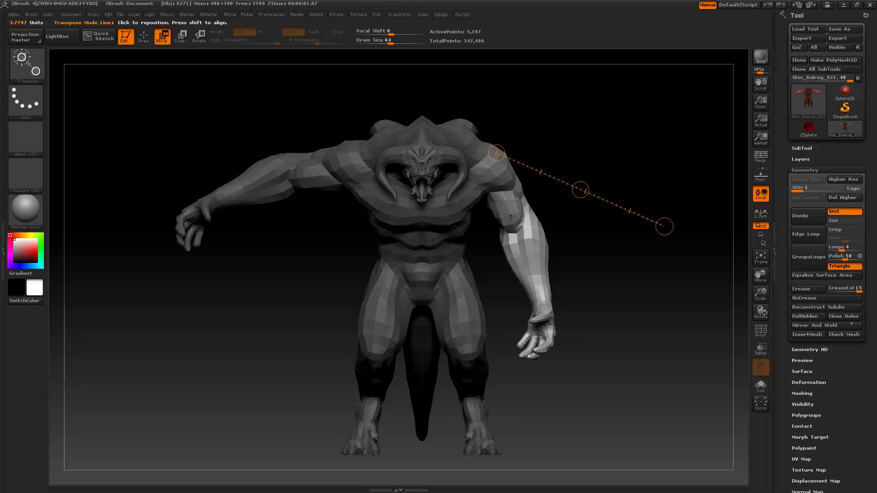
Mask the lowered left arm and unmask only the forearm and hand of the raised right arm
{"action": "key", "text": "ctrl"}
{"action": "key", "text": "ctrl"}
{"action": "key", "text": "ctrl"}
{"action": "key", "text": "ctrl"}
{"action": "left_click_drag", "start_coordinate": [670, 84], "coordinate": [444, 404], "text": "ctrl"}
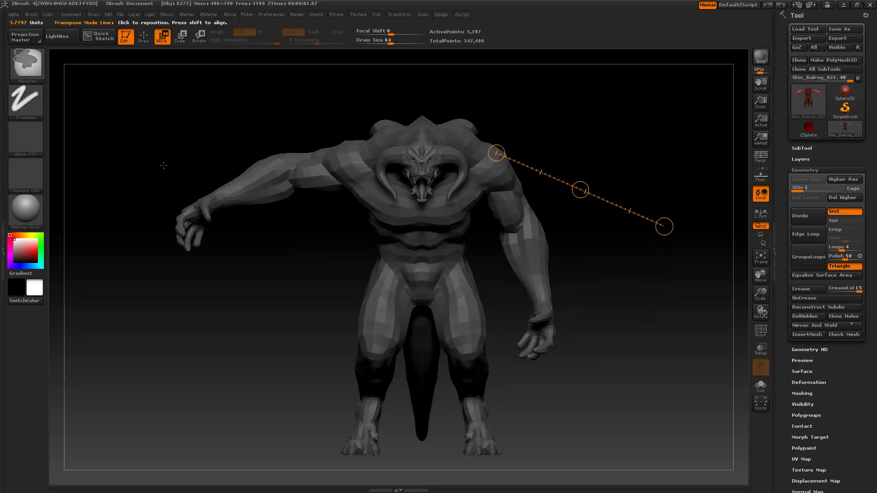
{"action": "left_click_drag", "start_coordinate": [126, 111], "coordinate": [310, 288], "text": "ctrl"}
{"action": "left_click_drag", "start_coordinate": [263, 149], "coordinate": [291, 211], "text": "ctrl"}
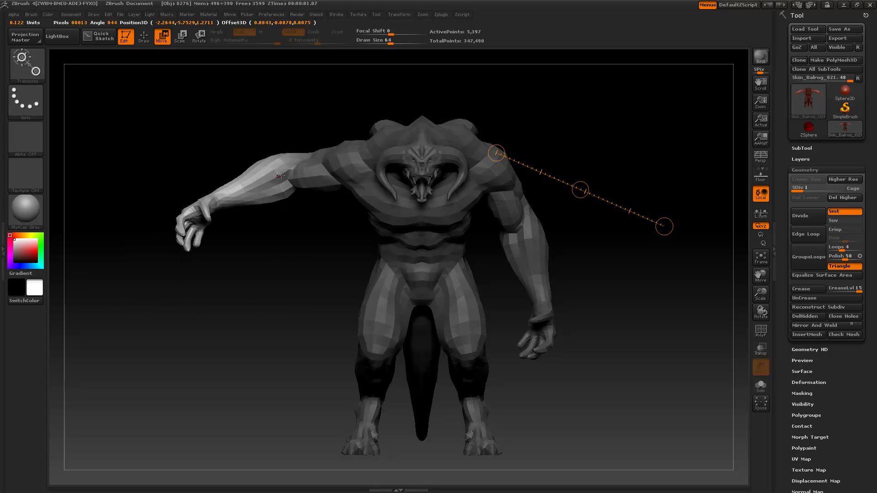
Lay a transpose line along the unmasked right forearm, from the elbow to the hand, aligned in the top view
{"action": "left_click_drag", "start_coordinate": [296, 175], "coordinate": [171, 238]}
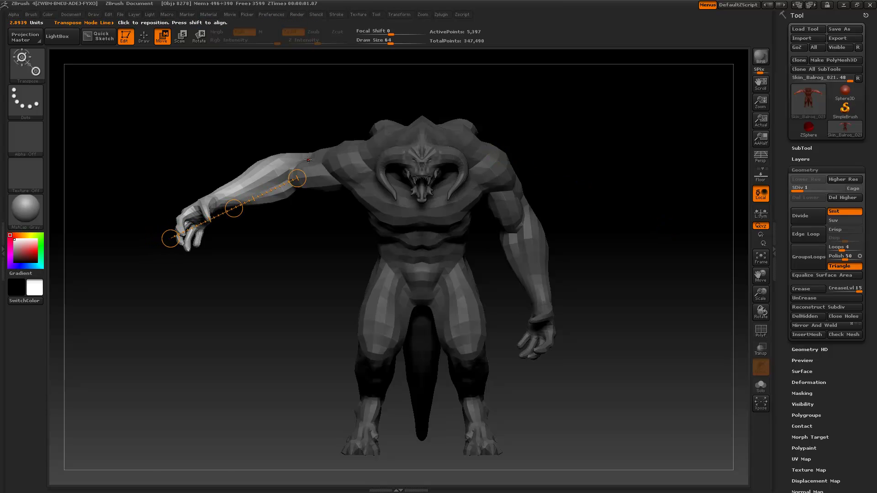
{"action": "left_click_drag", "start_coordinate": [296, 171], "coordinate": [295, 171]}
{"action": "left_click_drag", "start_coordinate": [322, 114], "coordinate": [329, 190]}
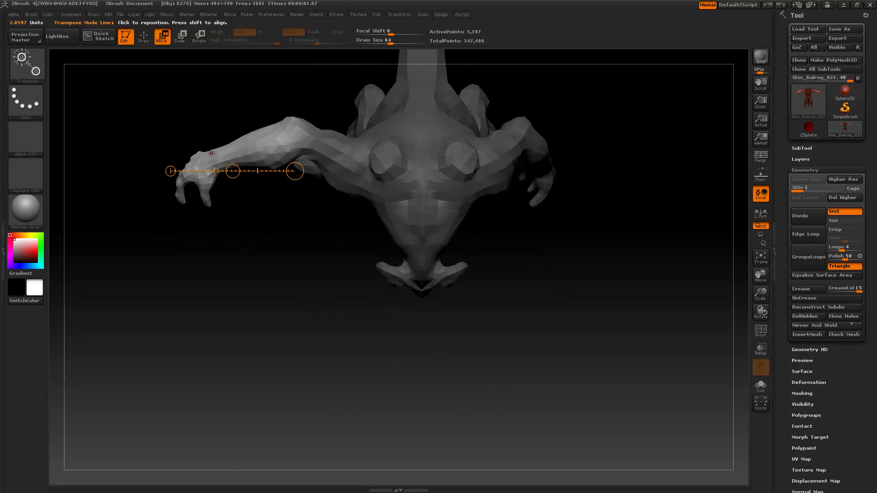
{"action": "left_click_drag", "start_coordinate": [293, 141], "coordinate": [164, 190]}
{"action": "left_click_drag", "start_coordinate": [247, 247], "coordinate": [307, 137]}
{"action": "left_click_drag", "start_coordinate": [211, 140], "coordinate": [165, 223]}
{"action": "left_click_drag", "start_coordinate": [286, 300], "coordinate": [294, 339]}
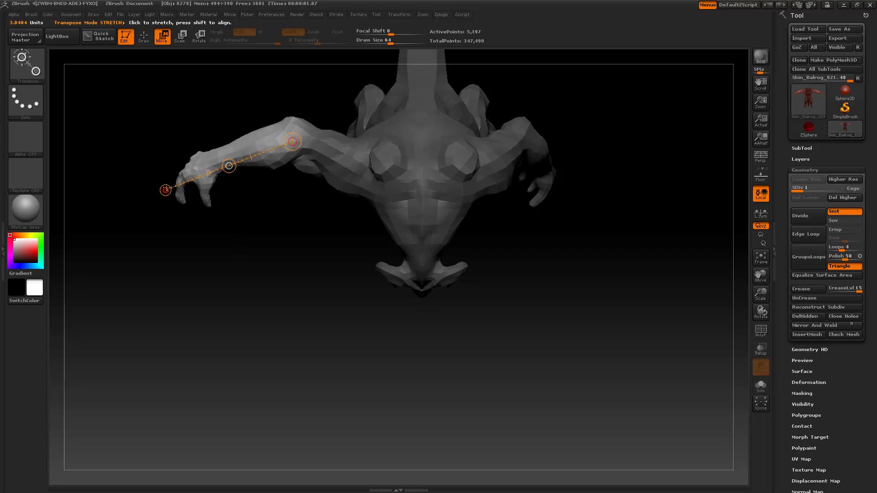
Stretch the right forearm slightly along the transpose line, and rotate it forward and inward around the elbow
{"action": "left_click_drag", "start_coordinate": [167, 188], "coordinate": [169, 184]}
{"action": "key", "text": "ctrl"}
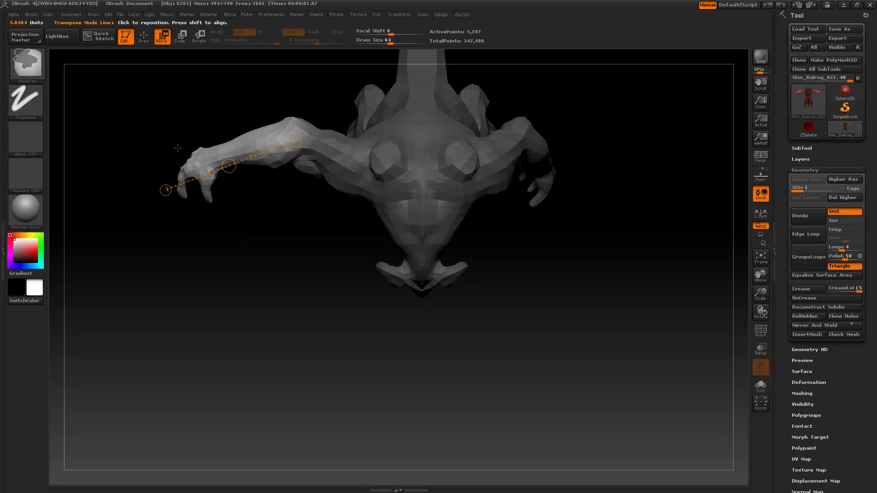
{"action": "left_click", "coordinate": [200, 37]}
{"action": "left_click_drag", "start_coordinate": [166, 190], "coordinate": [335, 188]}
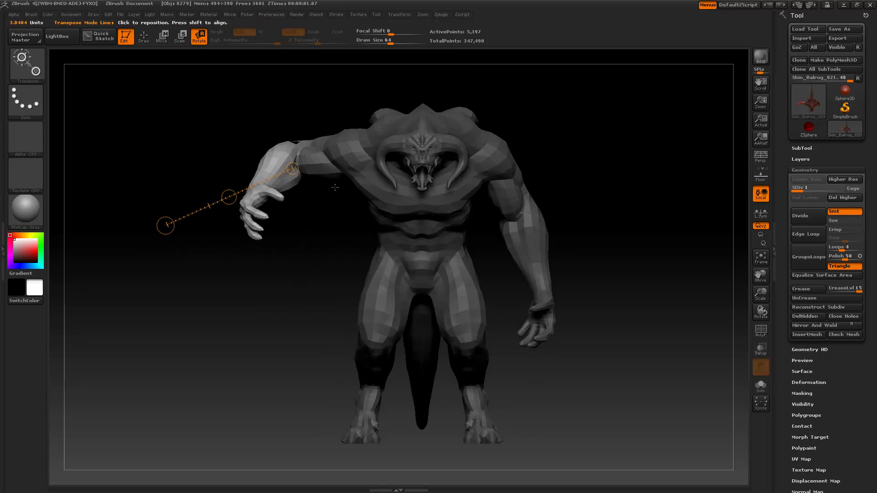
{"action": "left_click_drag", "start_coordinate": [304, 249], "coordinate": [351, 249]}
{"action": "left_click_drag", "start_coordinate": [501, 265], "coordinate": [467, 264]}
Clear the mask and raise the posed creature to subdivision level 4 to examine the arms from several angles
{"action": "key", "text": "q"}
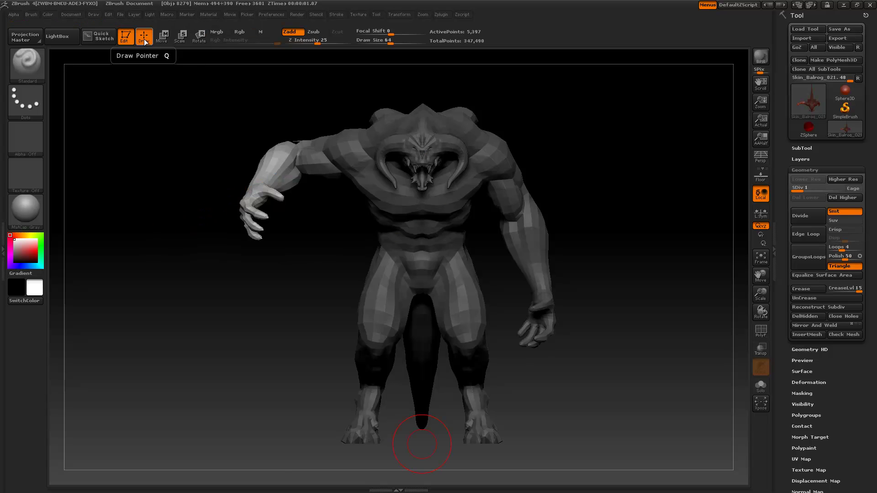
{"action": "key", "text": "ctrl"}
{"action": "left_click", "coordinate": [302, 284], "text": "ctrl"}
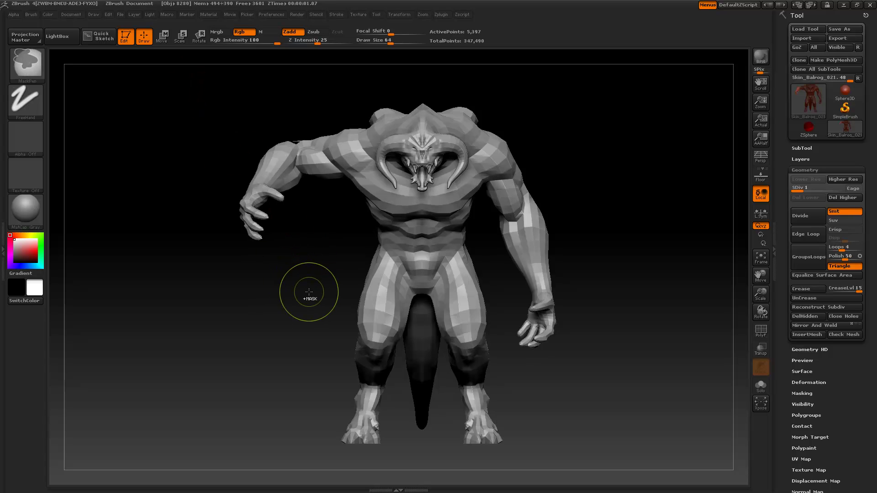
{"action": "key", "text": "d"}
{"action": "key", "text": "d"}
{"action": "key", "text": "d"}
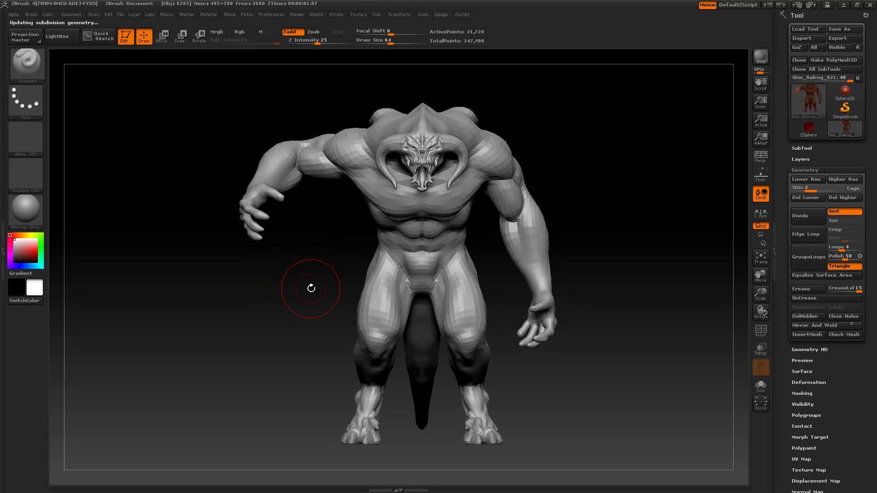
{"action": "mouse_move", "coordinate": [299, 290]}
{"action": "left_mouse_down"}
{"action": "mouse_move", "coordinate": [373, 290]}
{"action": "mouse_move", "coordinate": [274, 287]}
{"action": "mouse_move", "coordinate": [283, 288]}
{"action": "left_mouse_up"}
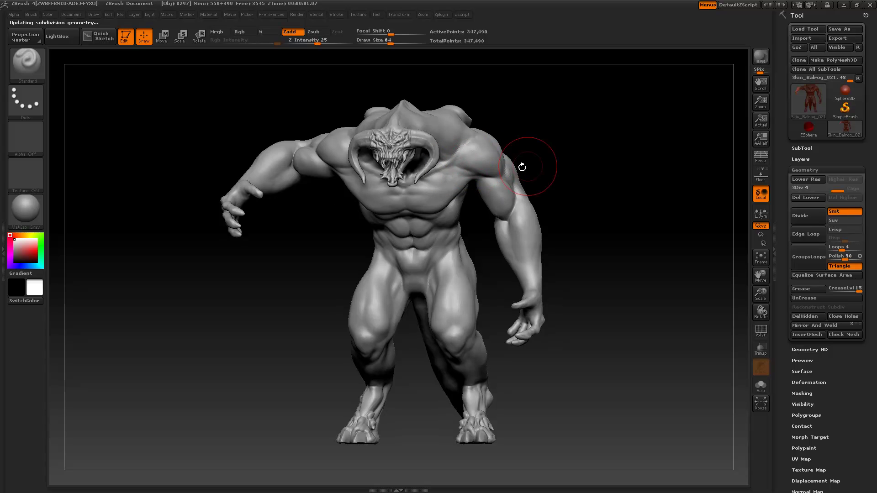
{"action": "left_click_drag", "start_coordinate": [568, 153], "coordinate": [570, 155], "text": "shift"}
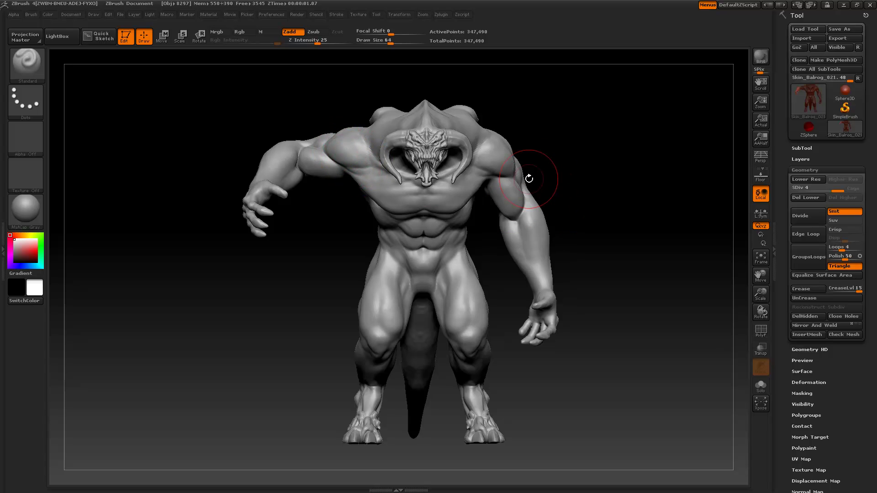
{"action": "left_click_drag", "start_coordinate": [588, 178], "coordinate": [583, 180]}
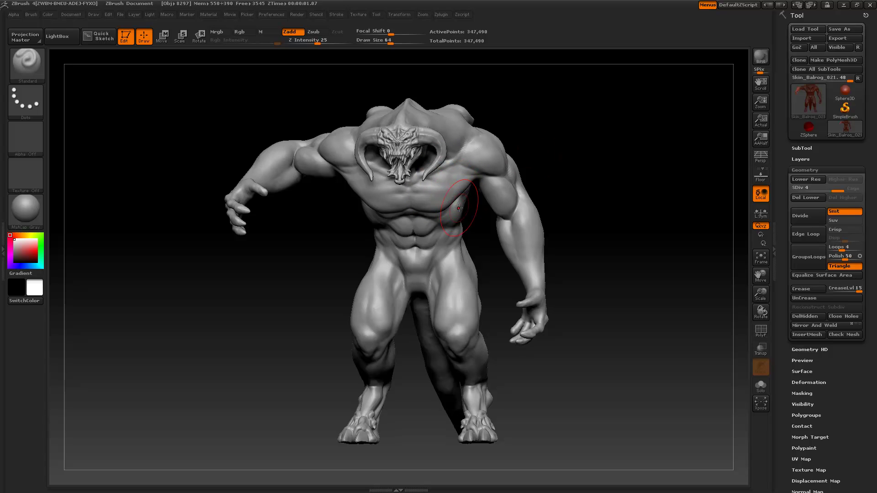
{"action": "left_click_drag", "start_coordinate": [598, 163], "coordinate": [586, 196]}
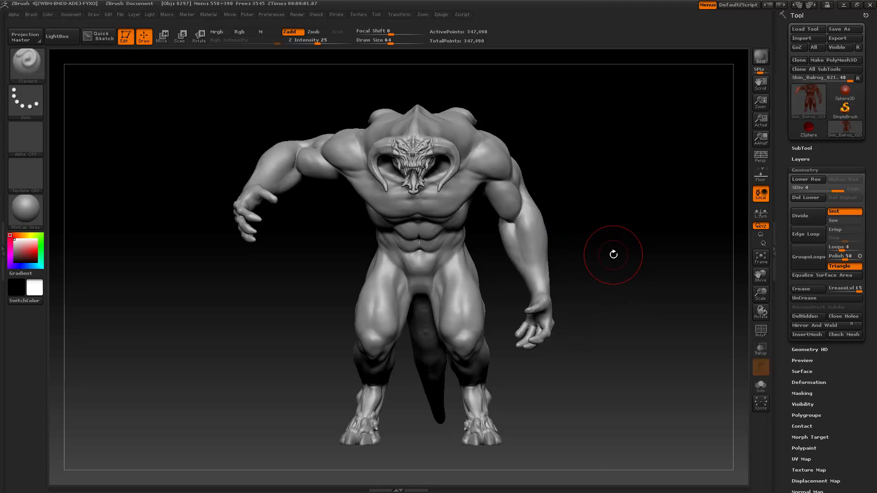
Lower the creature to subdivision level 1 and undo the arm posing of both arms
{"action": "key", "text": "ctrl"}
{"action": "key", "text": "shift+d"}
{"action": "key", "text": "shift+d"}
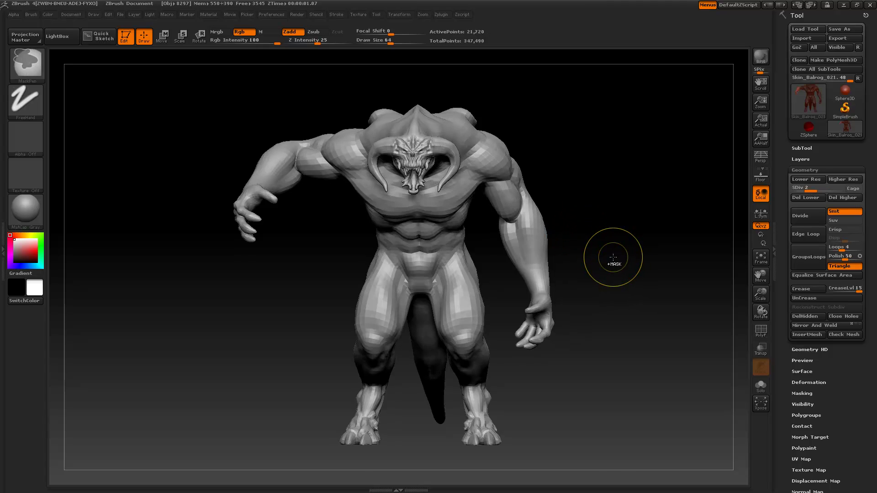
{"action": "key", "text": "shift+d"}
{"action": "key", "text": "ctrl+z"}
{"action": "key", "text": "ctrl+z"}
{"action": "key", "text": "ctrl+z"}
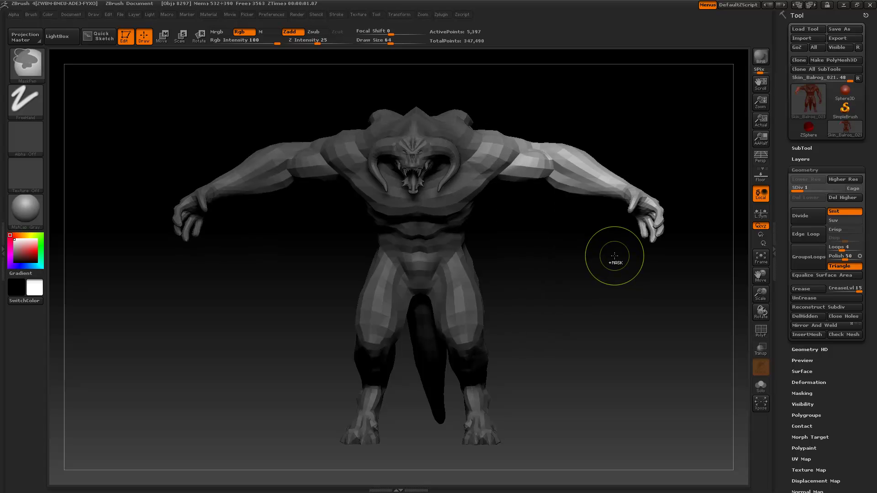
Load the Skin_Balrog_021.ZTL tool, set it to subdivision level 4, and delete the higher subdivision levels
{"action": "left_click", "coordinate": [806, 29]}
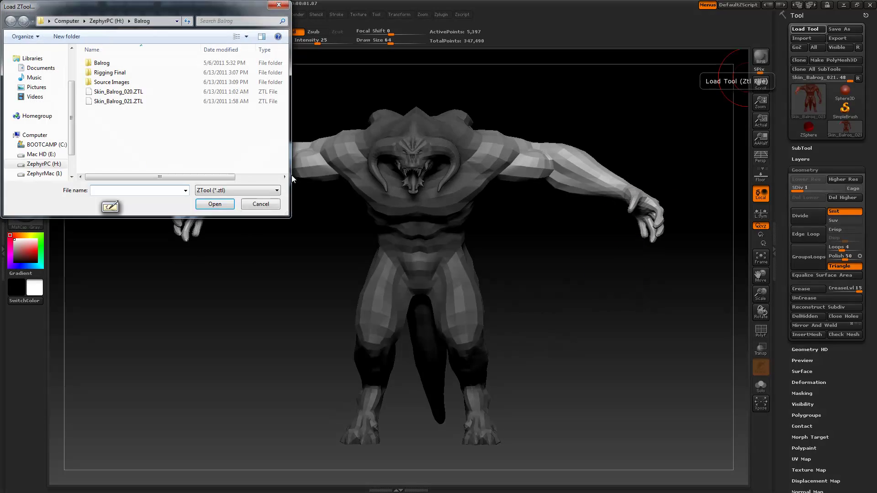
{"action": "double_click", "coordinate": [124, 98]}
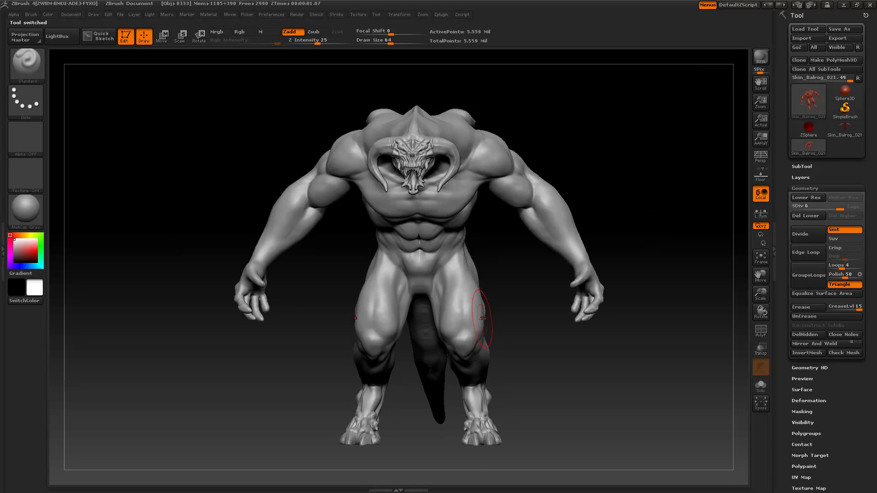
{"action": "mouse_move", "coordinate": [840, 208]}
{"action": "left_mouse_down"}
{"action": "mouse_move", "coordinate": [831, 208]}
{"action": "mouse_move", "coordinate": [839, 218]}
{"action": "left_mouse_up"}
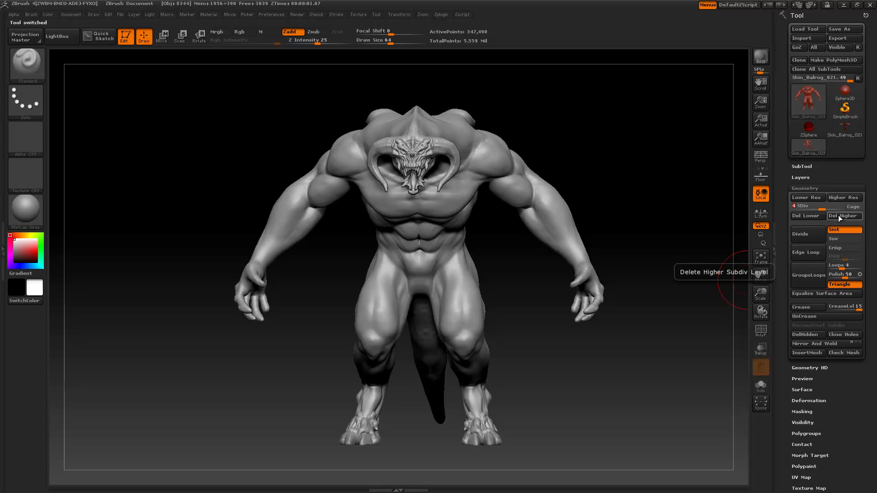
{"action": "left_click", "coordinate": [841, 213]}
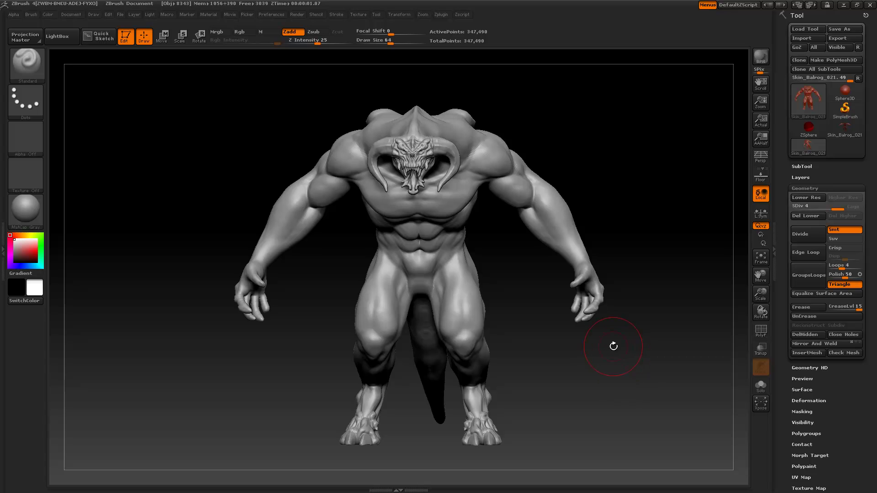
{"action": "mouse_move", "coordinate": [620, 379]}
{"action": "left_mouse_down"}
{"action": "mouse_move", "coordinate": [457, 377]}
{"action": "mouse_move", "coordinate": [611, 379]}
{"action": "left_mouse_up"}
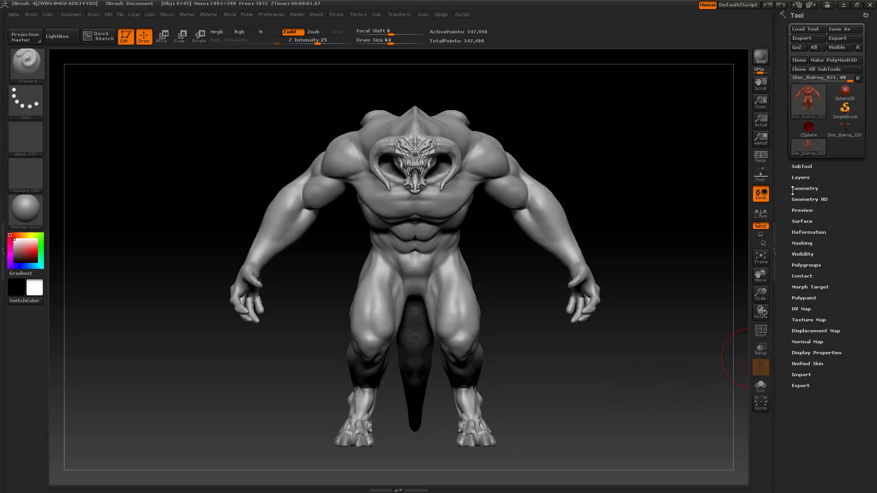
Switch to a ZSphere tool and select the newly loaded Skin_Balrog_021 as its rigging mesh
{"action": "mouse_move", "coordinate": [814, 130]}
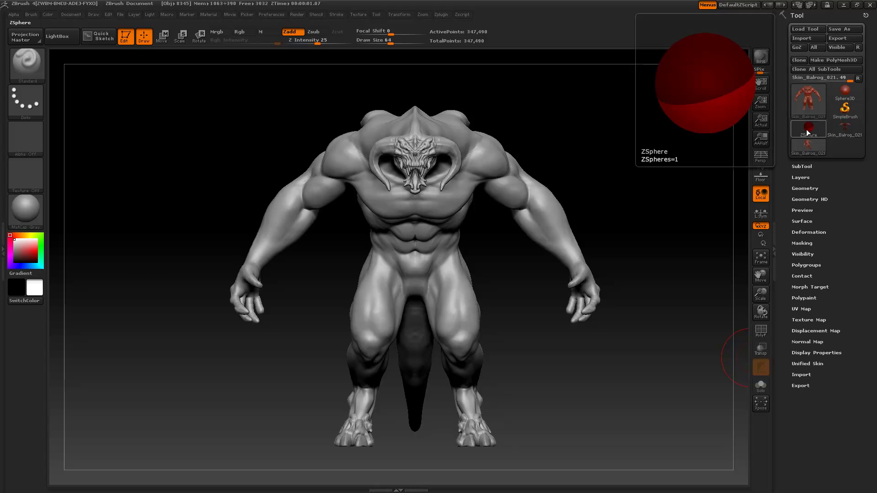
{"action": "left_click", "coordinate": [809, 128]}
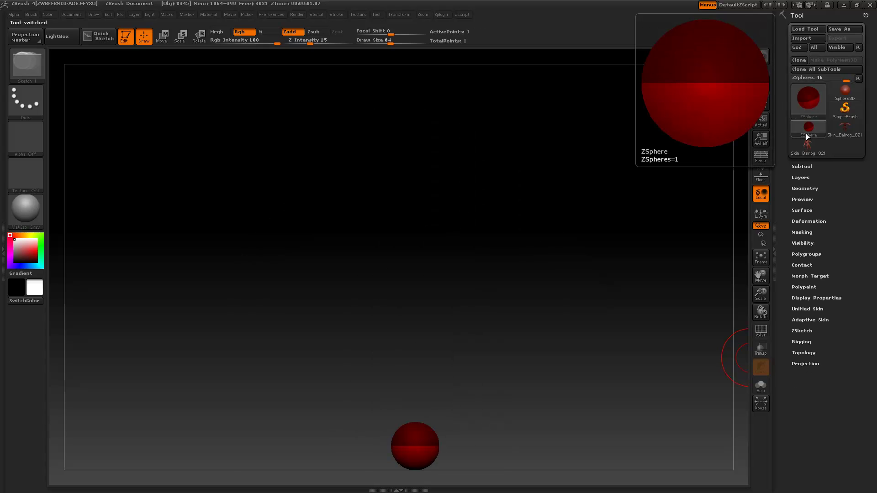
{"action": "left_click_drag", "start_coordinate": [852, 240], "coordinate": [839, 180]}
{"action": "left_click", "coordinate": [803, 214]}
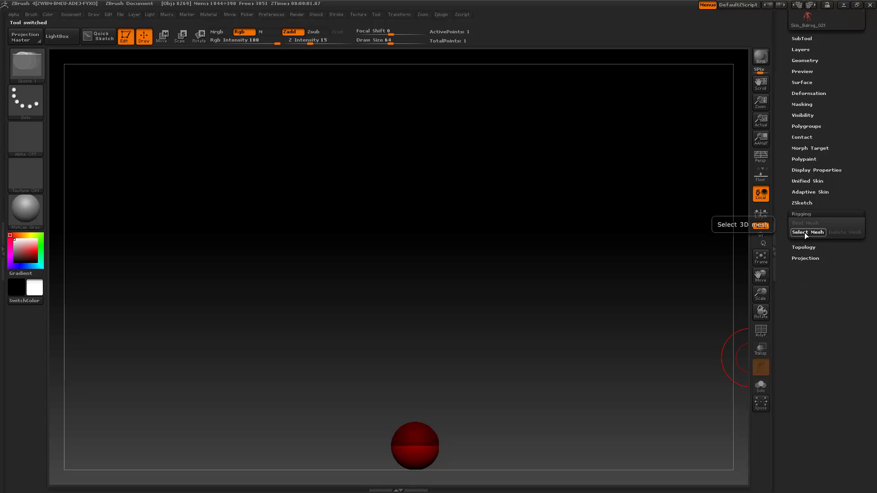
{"action": "left_click", "coordinate": [804, 232]}
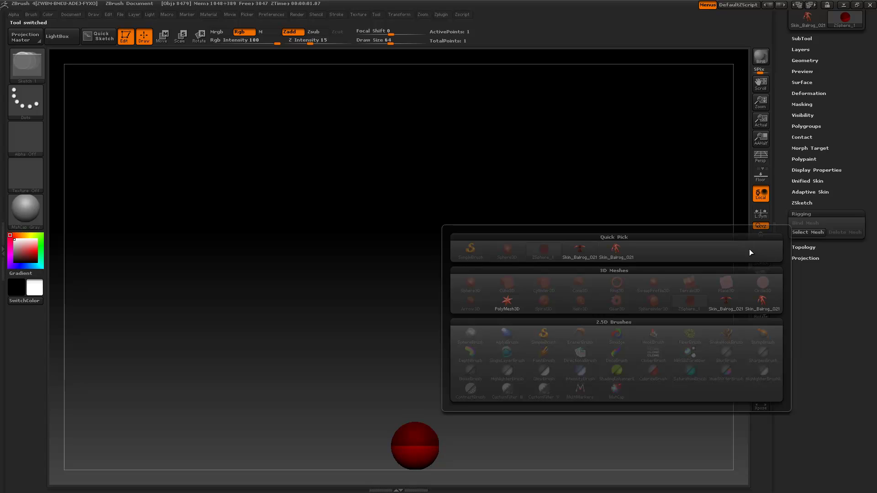
{"action": "left_click", "coordinate": [620, 251]}
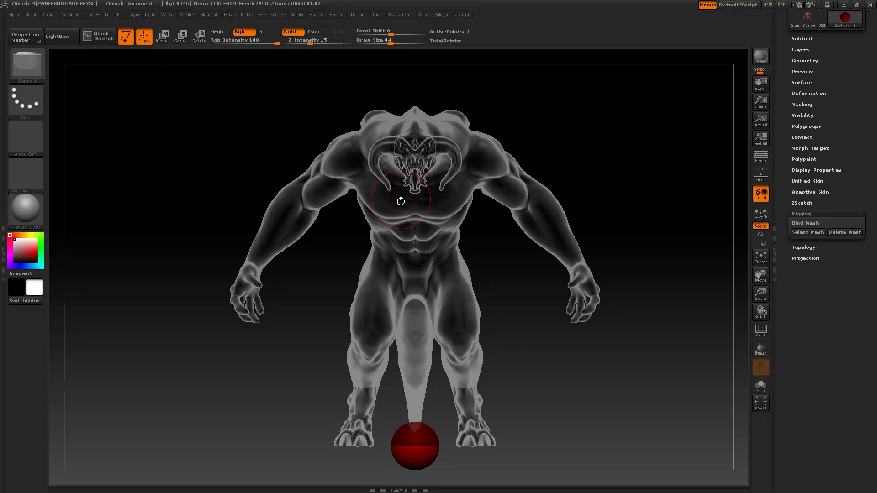
Set the draw size to 14 and move the root ZSphere up and back into the middle of the creature's chest
{"action": "left_click", "coordinate": [162, 35]}
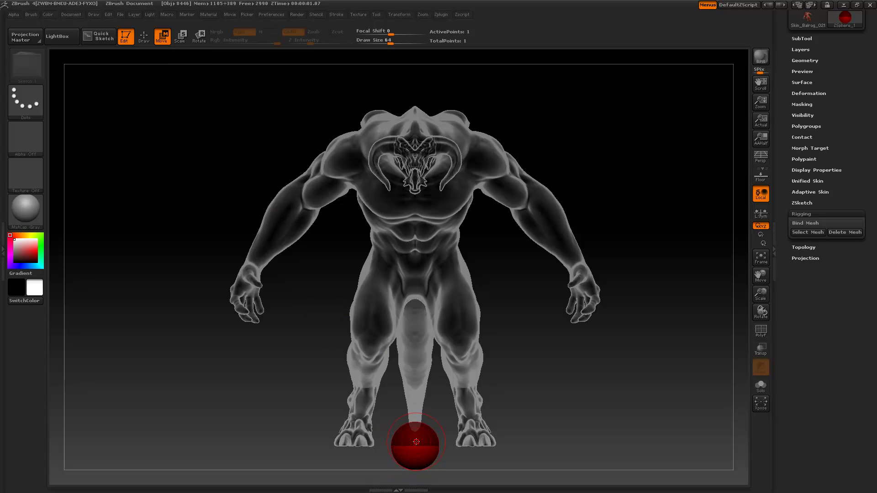
{"action": "key", "text": "s"}
{"action": "left_click", "coordinate": [396, 445]}
{"action": "left_click_drag", "start_coordinate": [415, 441], "coordinate": [415, 123]}
{"action": "left_click_drag", "start_coordinate": [417, 293], "coordinate": [431, 324]}
{"action": "left_click_drag", "start_coordinate": [585, 379], "coordinate": [439, 361]}
{"action": "left_click_drag", "start_coordinate": [410, 179], "coordinate": [446, 184]}
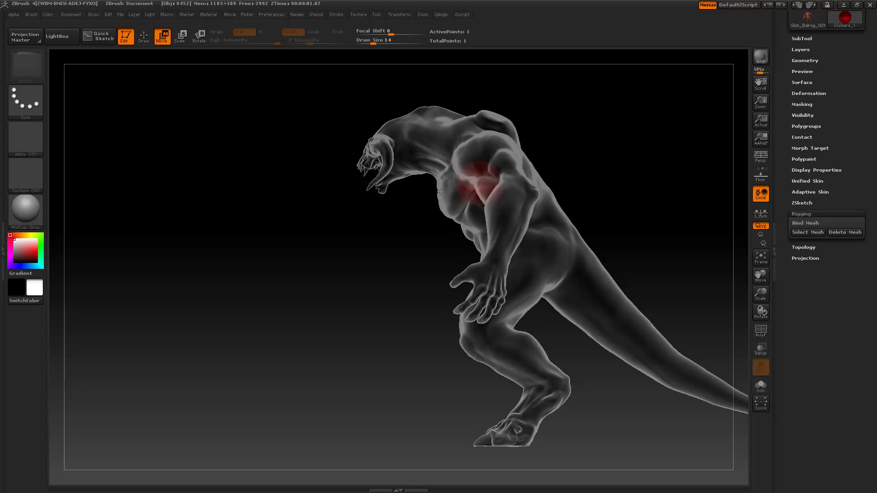
{"action": "left_click_drag", "start_coordinate": [393, 280], "coordinate": [426, 271]}
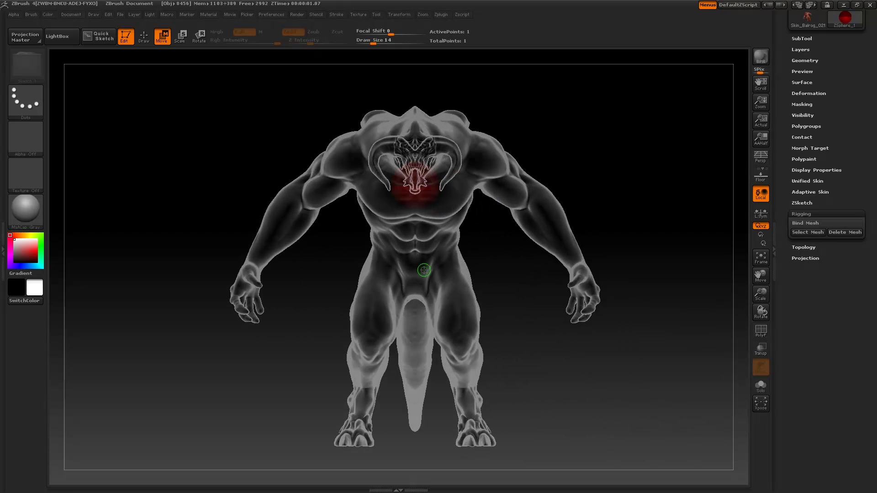
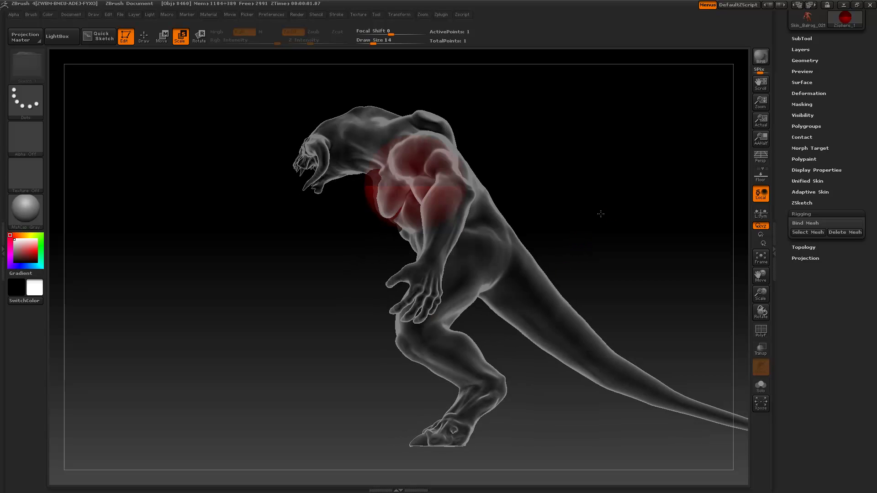
Move the root ZSphere a little further back so it sits inside the creature's chest
{"action": "key", "text": "w"}
{"action": "left_click_drag", "start_coordinate": [586, 177], "coordinate": [577, 179]}
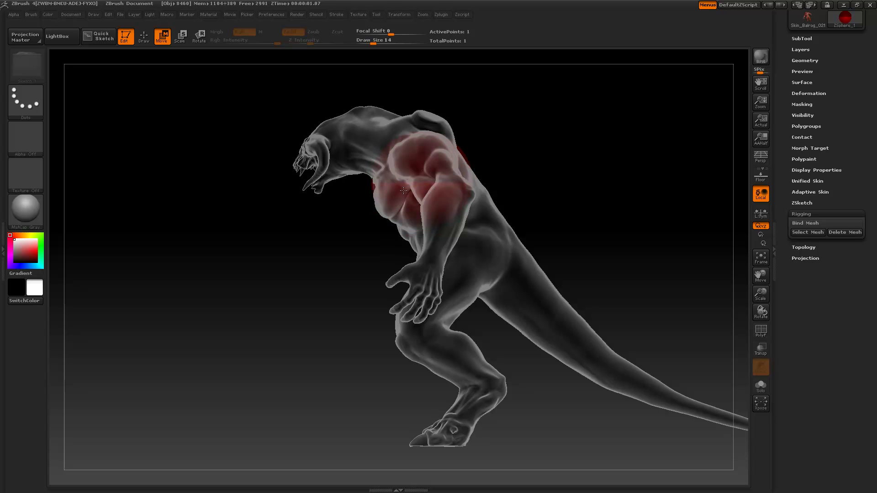
{"action": "left_click_drag", "start_coordinate": [343, 249], "coordinate": [385, 244]}
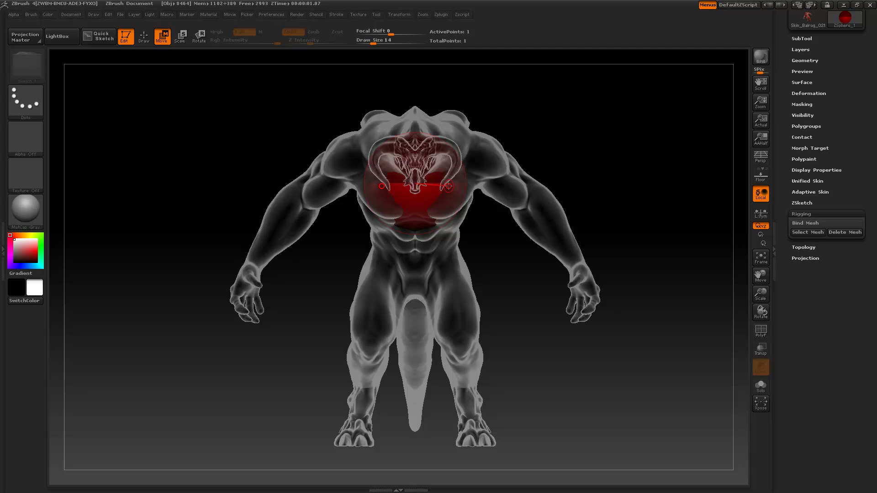
Add a mirrored pair of ZSpheres from the chest root and position them inside the shoulders in front and side view
{"action": "key", "text": "q"}
{"action": "left_click_drag", "start_coordinate": [462, 171], "coordinate": [484, 176]}
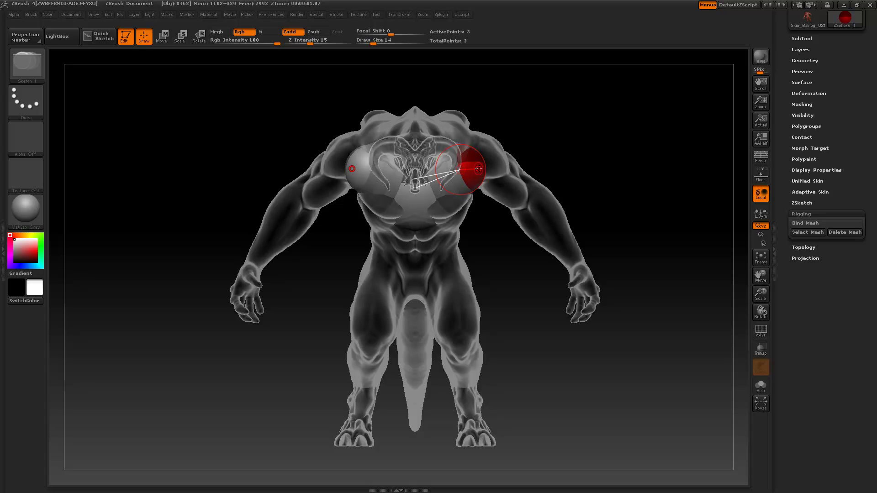
{"action": "key", "text": "w"}
{"action": "left_click_drag", "start_coordinate": [476, 162], "coordinate": [487, 156]}
{"action": "left_click_drag", "start_coordinate": [562, 133], "coordinate": [536, 135]}
{"action": "left_click_drag", "start_coordinate": [445, 153], "coordinate": [475, 152]}
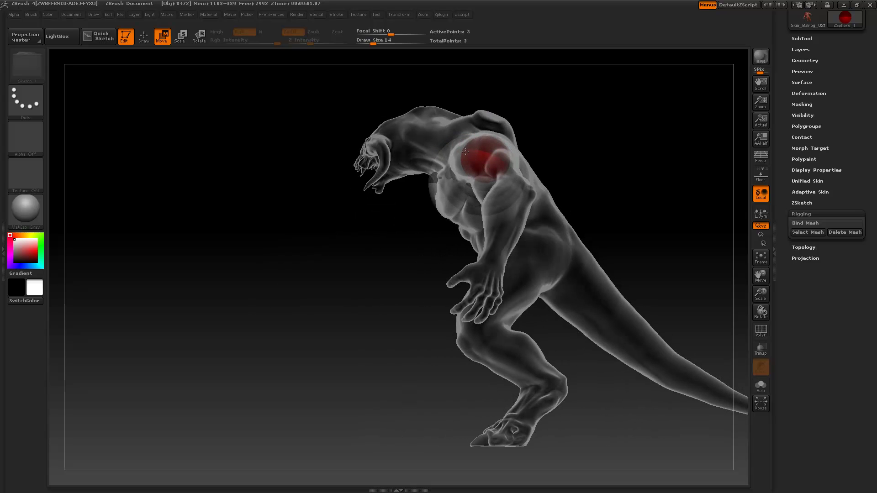
{"action": "left_click_drag", "start_coordinate": [356, 256], "coordinate": [410, 224]}
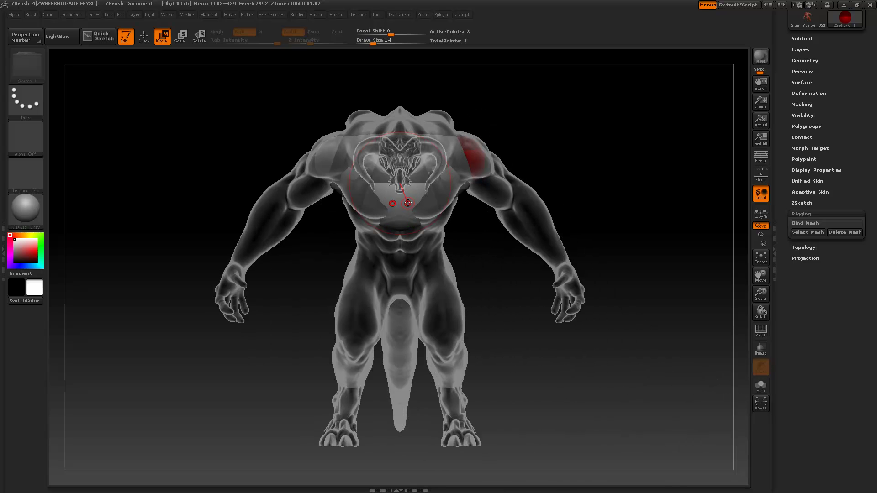
Add a mirrored pair of ZSpheres from the shoulders and move them down inside both wrists, aligned in front and side view
{"action": "key", "text": "q"}
{"action": "left_click_drag", "start_coordinate": [482, 166], "coordinate": [502, 167]}
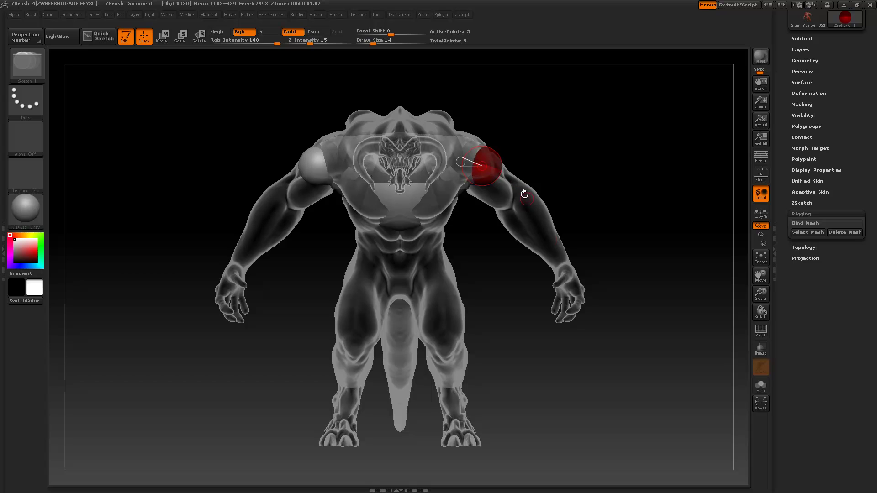
{"action": "key", "text": "w"}
{"action": "mouse_move", "coordinate": [484, 165]}
{"action": "left_mouse_down"}
{"action": "mouse_move", "coordinate": [530, 208]}
{"action": "mouse_move", "coordinate": [564, 270]}
{"action": "mouse_move", "coordinate": [546, 244]}
{"action": "mouse_move", "coordinate": [546, 208]}
{"action": "left_mouse_up"}
{"action": "key", "text": "e"}
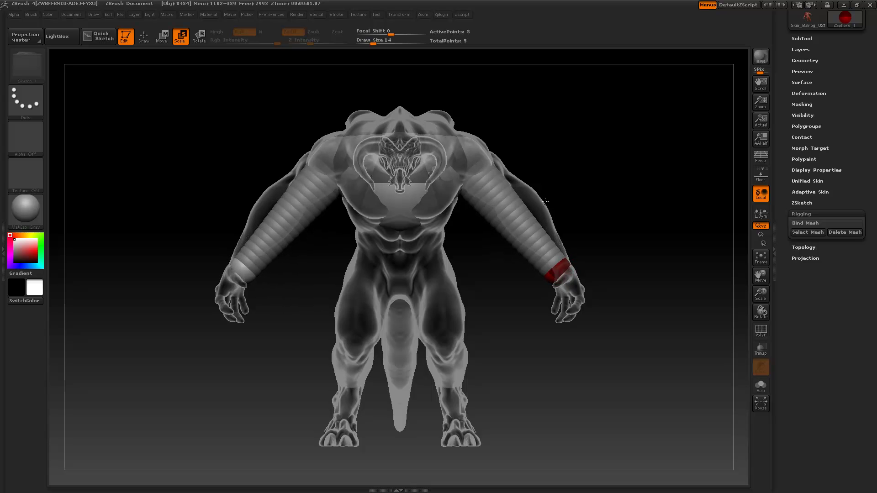
{"action": "key", "text": "w"}
{"action": "left_click_drag", "start_coordinate": [557, 270], "coordinate": [562, 267]}
{"action": "left_click_drag", "start_coordinate": [607, 233], "coordinate": [523, 307]}
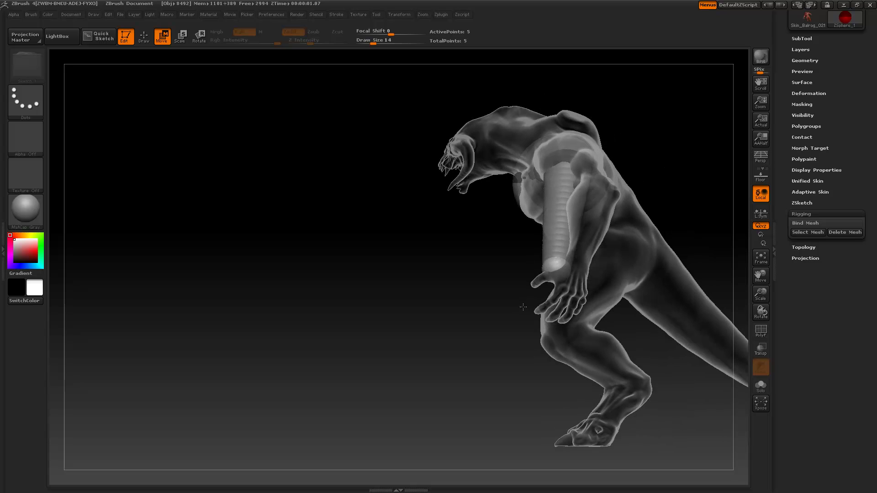
{"action": "left_click_drag", "start_coordinate": [556, 269], "coordinate": [574, 272]}
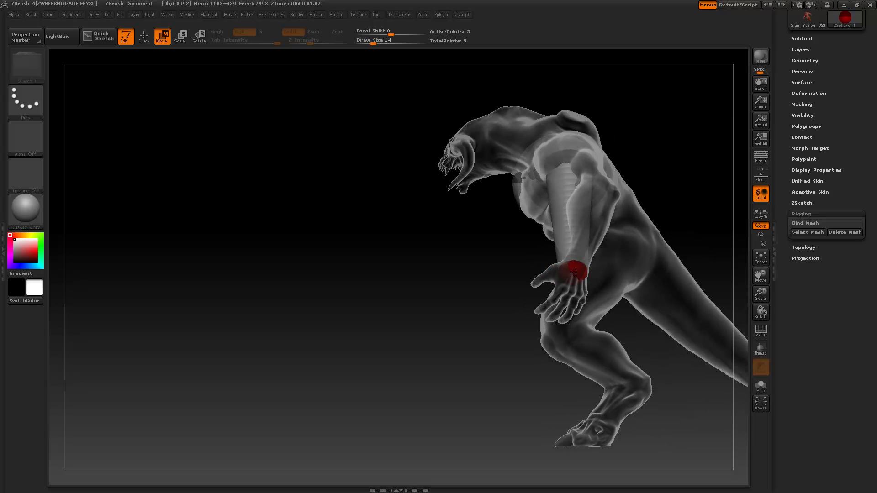
Insert a ZSphere midway along the arm chains and move it into the elbows in side and front view
{"action": "key", "text": "q"}
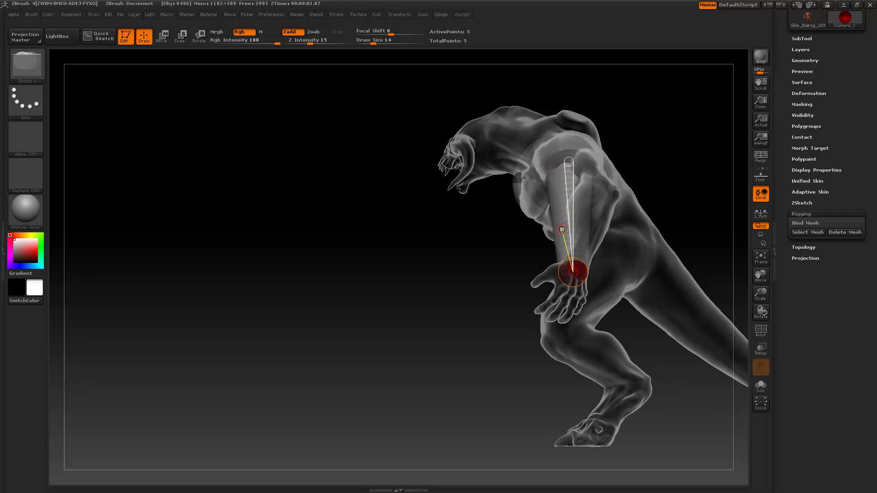
{"action": "left_click", "coordinate": [565, 199]}
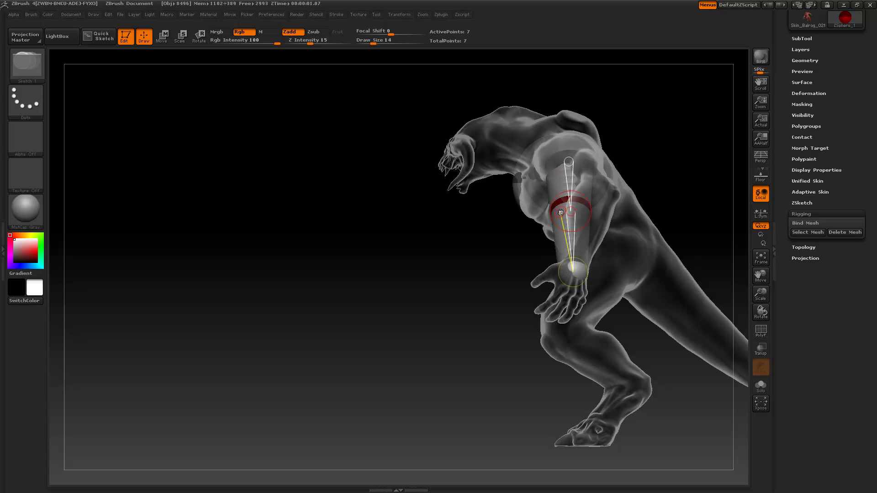
{"action": "key", "text": "w"}
{"action": "left_click_drag", "start_coordinate": [562, 200], "coordinate": [590, 196]}
{"action": "left_click_drag", "start_coordinate": [459, 305], "coordinate": [495, 295]}
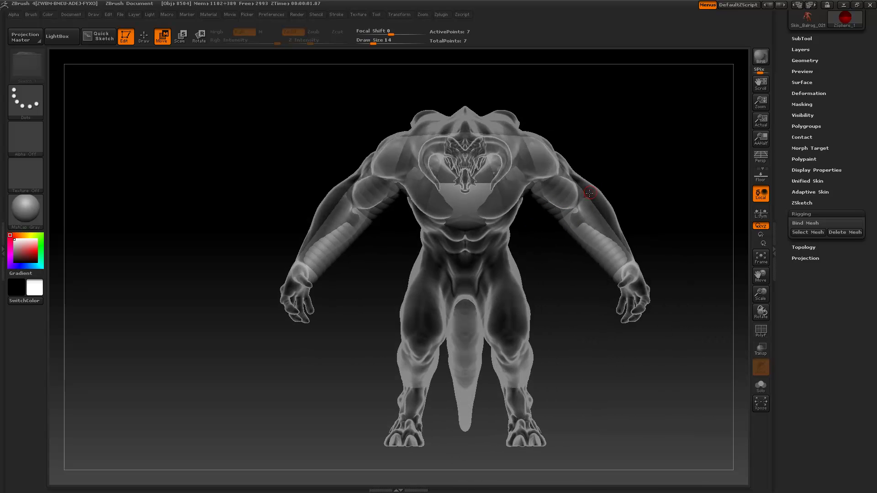
{"action": "mouse_move", "coordinate": [586, 196]}
{"action": "left_mouse_down"}
{"action": "mouse_move", "coordinate": [595, 190]}
{"action": "mouse_move", "coordinate": [560, 188]}
{"action": "mouse_move", "coordinate": [571, 171]}
{"action": "mouse_move", "coordinate": [561, 184]}
{"action": "mouse_move", "coordinate": [596, 189]}
{"action": "left_mouse_up"}
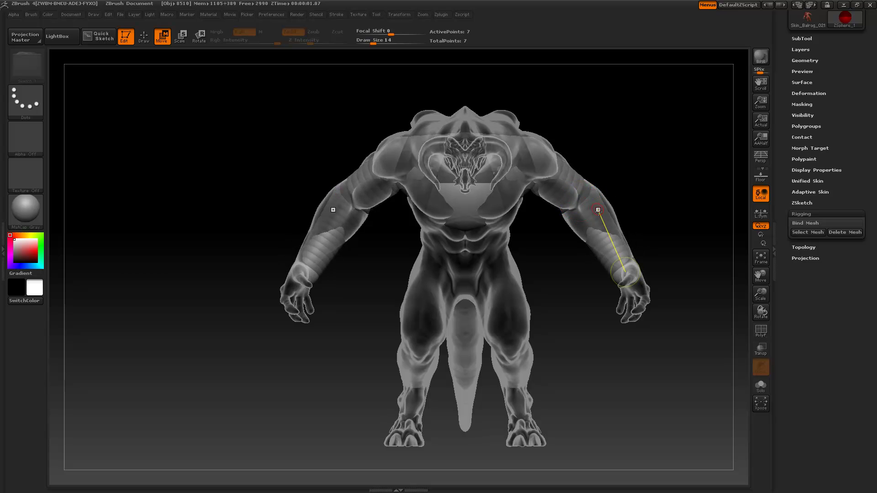
Fine-tune the position and size of the wrist ZSpheres to fit the creature's wrists
{"action": "left_click_drag", "start_coordinate": [621, 276], "coordinate": [621, 275]}
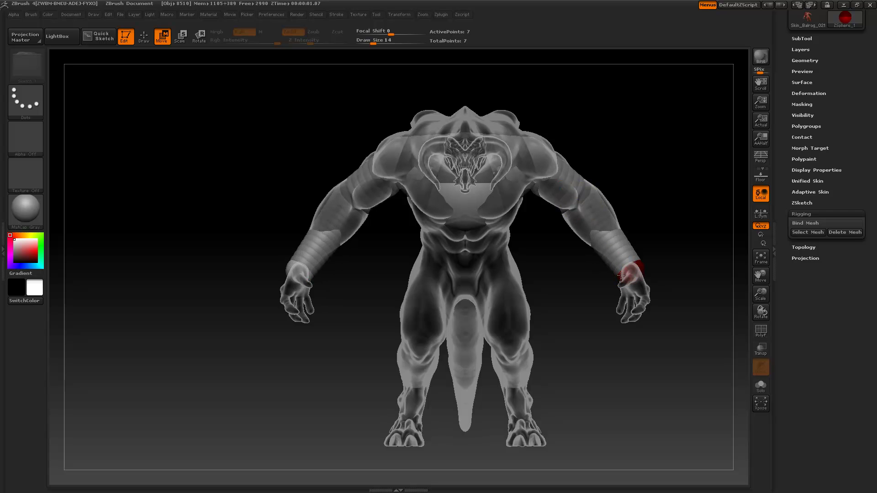
{"action": "left_click_drag", "start_coordinate": [685, 280], "coordinate": [631, 268]}
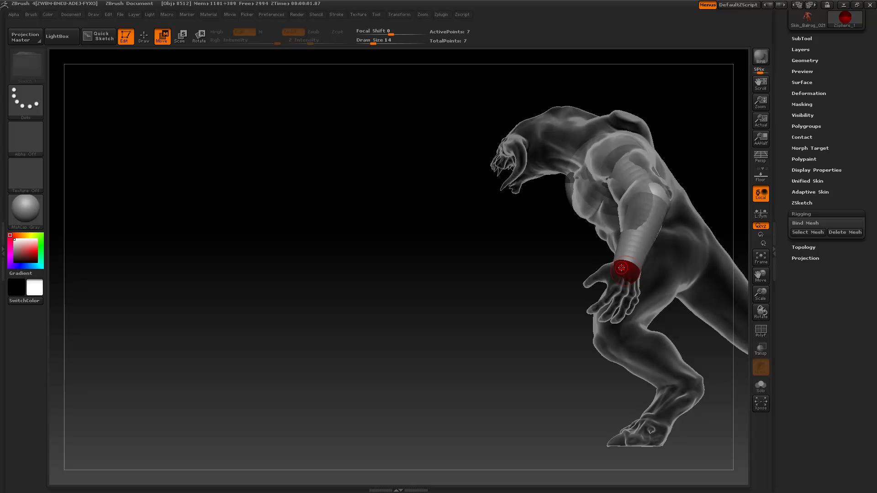
{"action": "left_click_drag", "start_coordinate": [504, 286], "coordinate": [623, 267]}
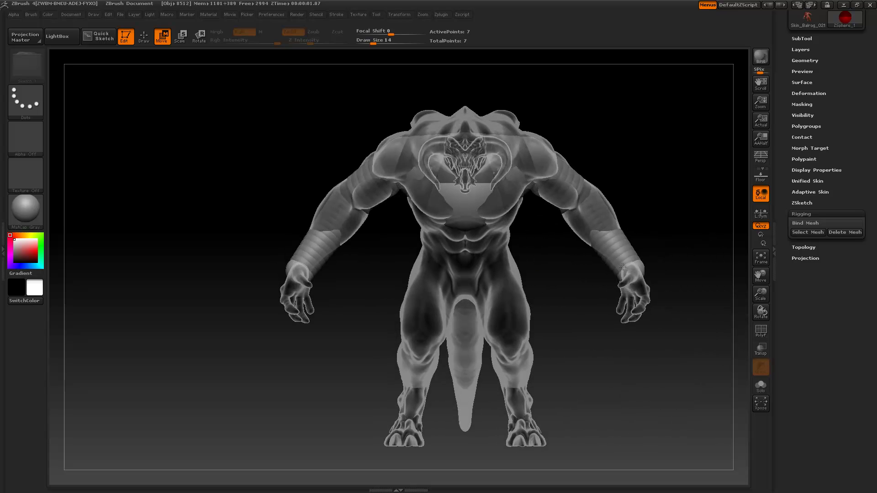
{"action": "key", "text": "e"}
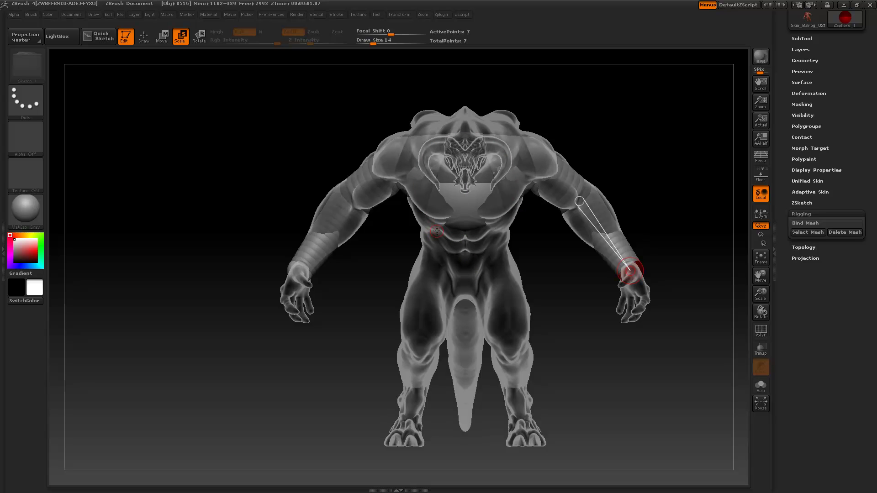
Add a centered ZSphere below the chest root, move it back into the pelvis and scale it to fit
{"action": "key", "text": "q"}
{"action": "left_click_drag", "start_coordinate": [465, 226], "coordinate": [502, 219]}
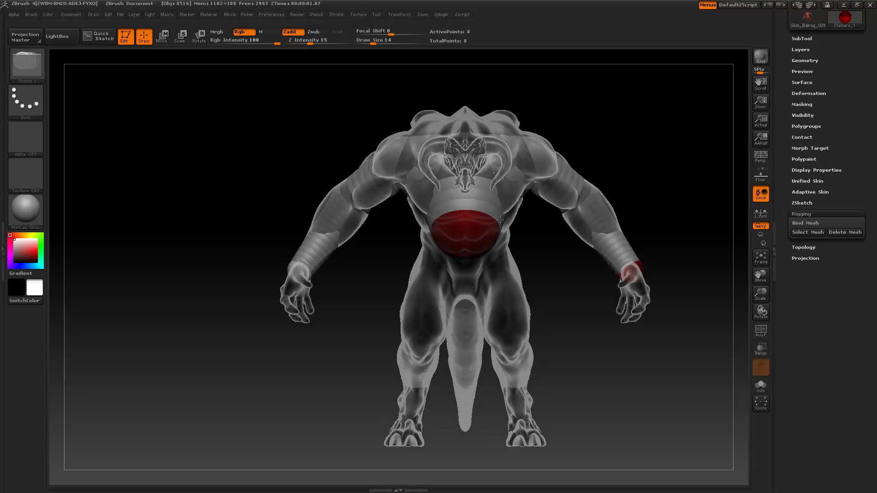
{"action": "left_click_drag", "start_coordinate": [550, 248], "coordinate": [515, 251]}
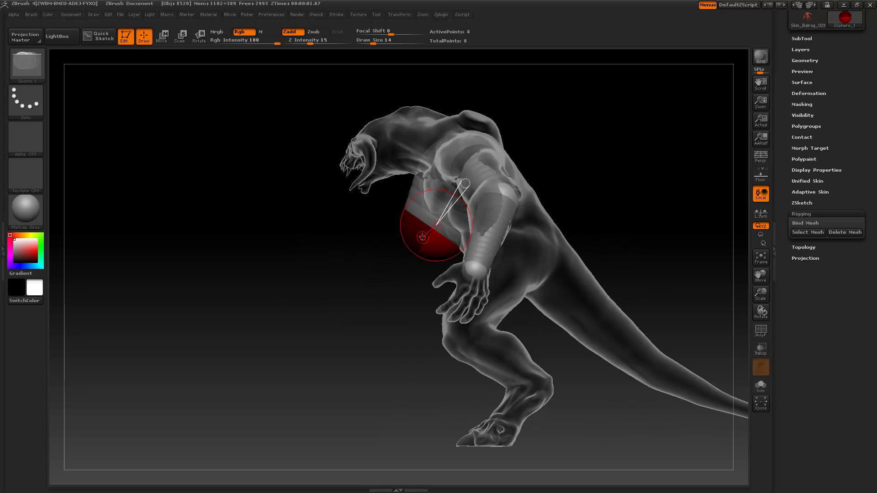
{"action": "key", "text": "w"}
{"action": "left_click_drag", "start_coordinate": [431, 242], "coordinate": [467, 252]}
{"action": "left_click_drag", "start_coordinate": [405, 262], "coordinate": [425, 273]}
{"action": "key", "text": "e"}
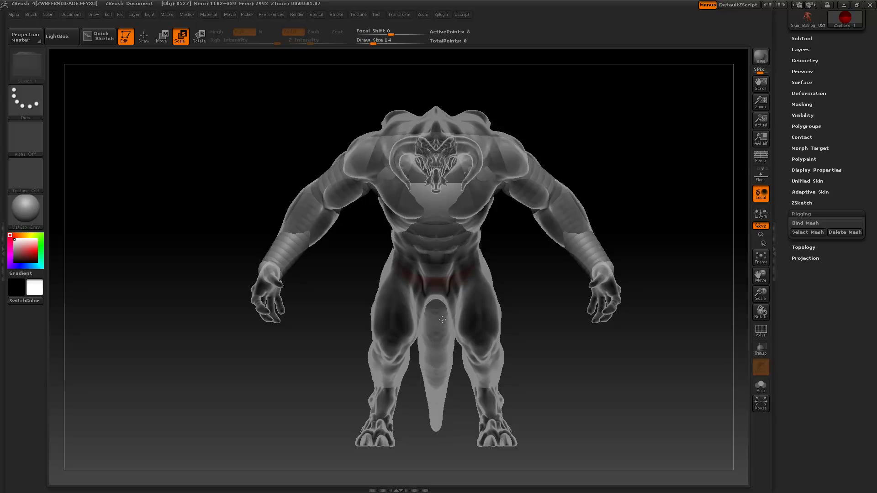
{"action": "left_click_drag", "start_coordinate": [534, 275], "coordinate": [470, 252]}
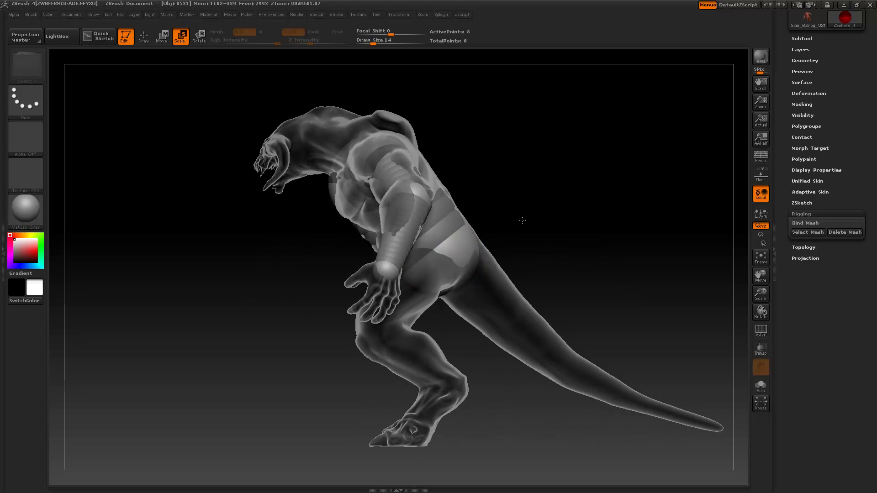
{"action": "left_click_drag", "start_coordinate": [544, 215], "coordinate": [548, 218], "text": "shift"}
Add a mirrored pair of ZSpheres from the pelvis at the tops of both thighs
{"action": "key", "text": "q"}
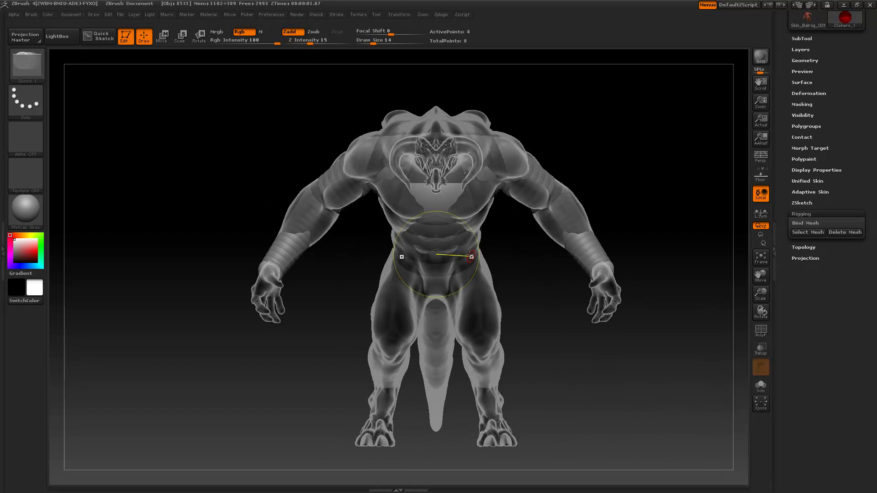
{"action": "left_click_drag", "start_coordinate": [471, 273], "coordinate": [488, 270]}
{"action": "key", "text": "w"}
{"action": "left_click_drag", "start_coordinate": [477, 307], "coordinate": [485, 355]}
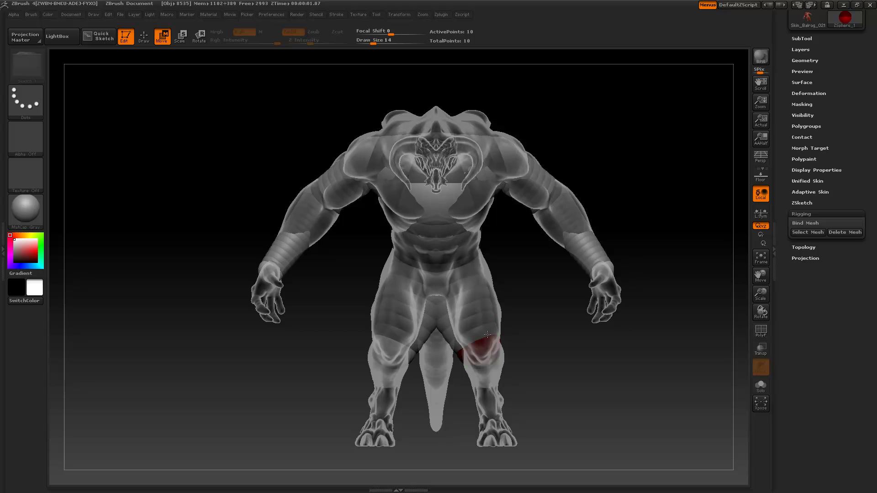
{"action": "key", "text": "ctrl+z"}
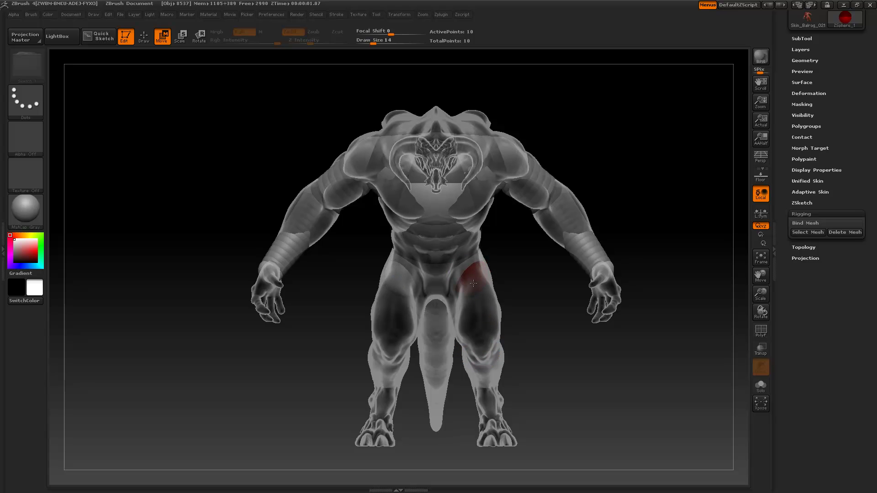
Add a mirrored pair of ZSpheres from the hips, move them down into the knees, and adjust the hip ZSpheres in side view
{"action": "key", "text": "q"}
{"action": "left_click", "coordinate": [476, 285]}
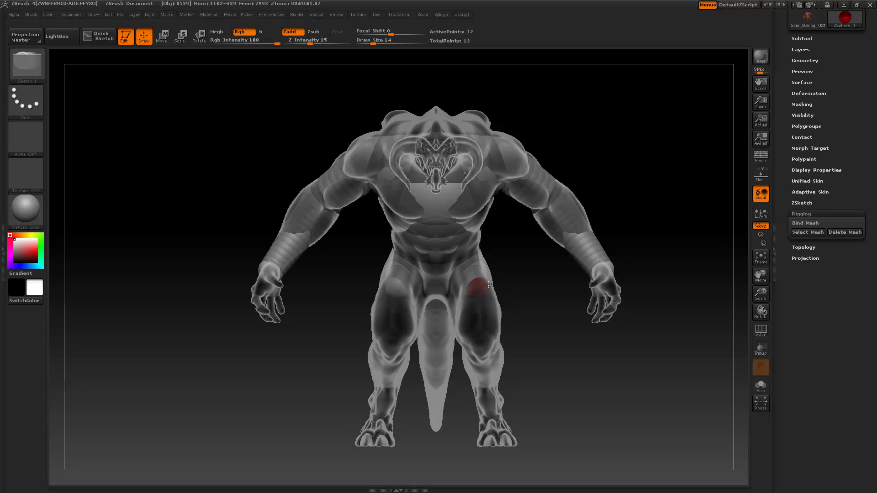
{"action": "key", "text": "w"}
{"action": "left_click_drag", "start_coordinate": [473, 286], "coordinate": [483, 349]}
{"action": "left_click_drag", "start_coordinate": [536, 318], "coordinate": [447, 345]}
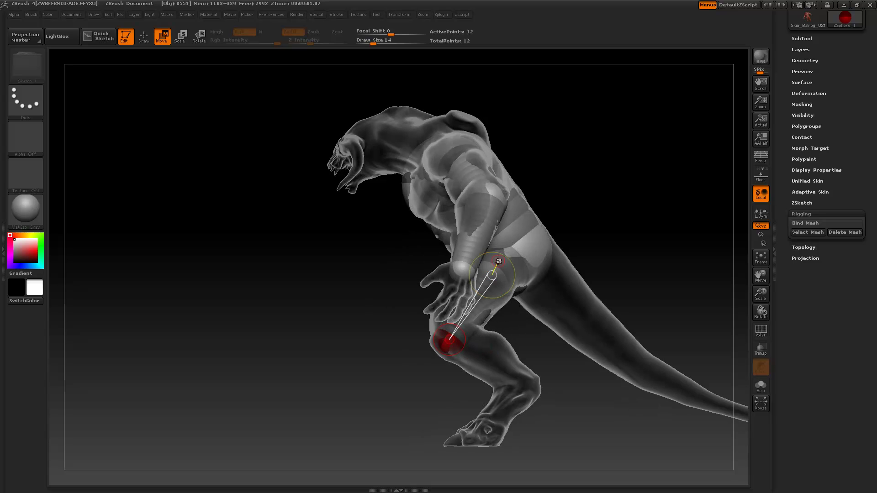
{"action": "mouse_move", "coordinate": [493, 272]}
{"action": "left_mouse_down"}
{"action": "mouse_move", "coordinate": [505, 274]}
{"action": "mouse_move", "coordinate": [499, 266]}
{"action": "left_mouse_up"}
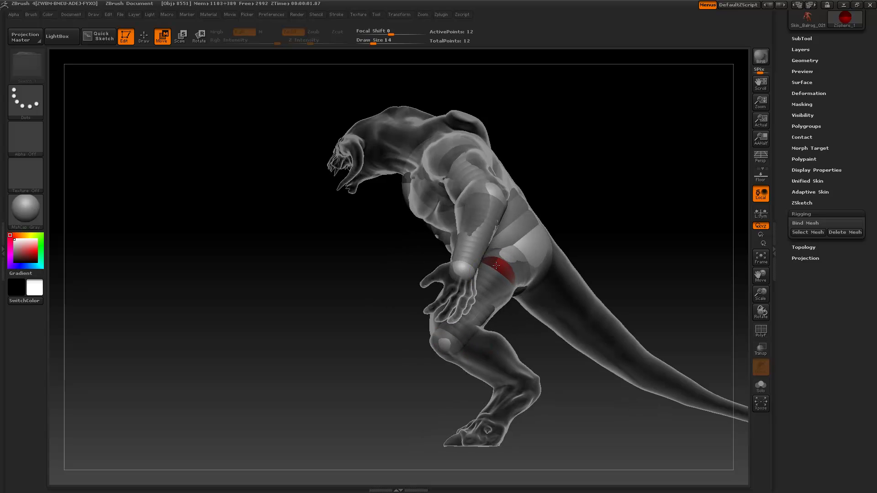
Scale the knee ZSpheres and reposition them inside the creature's knees in side view
{"action": "key", "text": "e"}
{"action": "left_click_drag", "start_coordinate": [445, 339], "coordinate": [450, 379]}
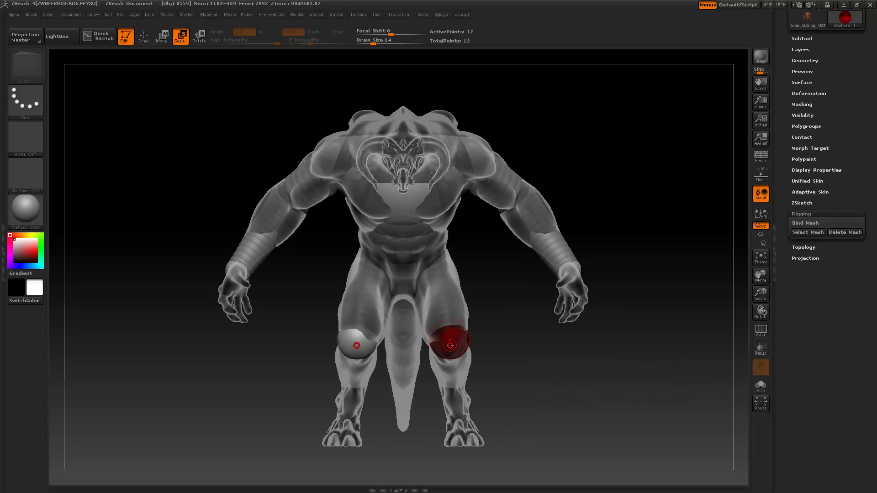
{"action": "key", "text": "w"}
{"action": "left_click_drag", "start_coordinate": [450, 345], "coordinate": [447, 348]}
{"action": "left_click_drag", "start_coordinate": [653, 342], "coordinate": [464, 330]}
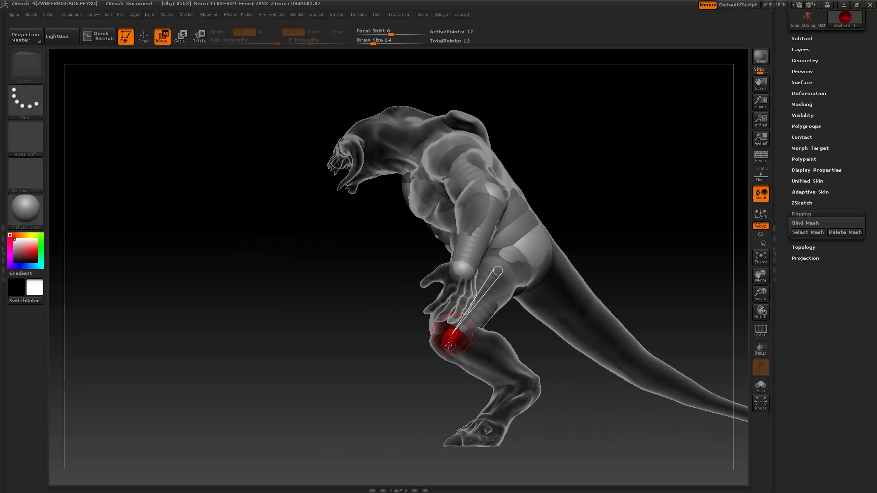
Add a mirrored pair of ZSpheres from the knees, move them into the raised heel joints and scale them to fit
{"action": "key", "text": "q"}
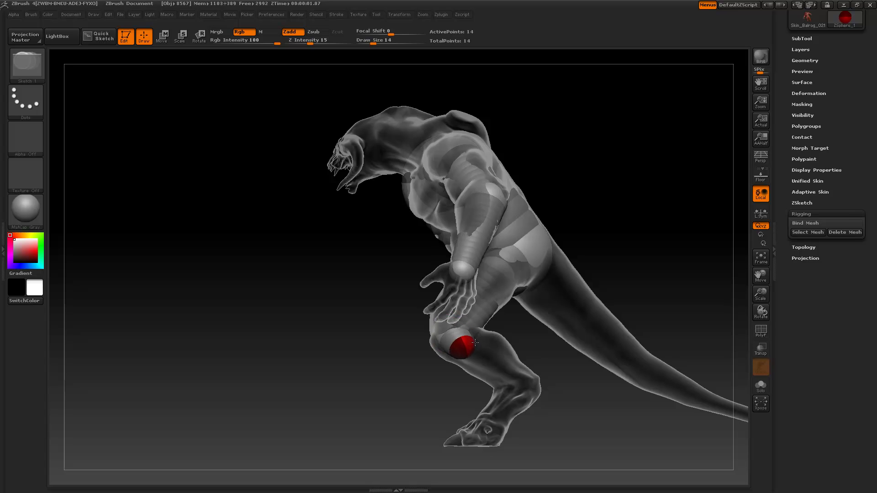
{"action": "key", "text": "w"}
{"action": "left_click_drag", "start_coordinate": [476, 343], "coordinate": [498, 381]}
{"action": "left_click_drag", "start_coordinate": [420, 398], "coordinate": [466, 396], "text": "shift"}
{"action": "key", "text": "e"}
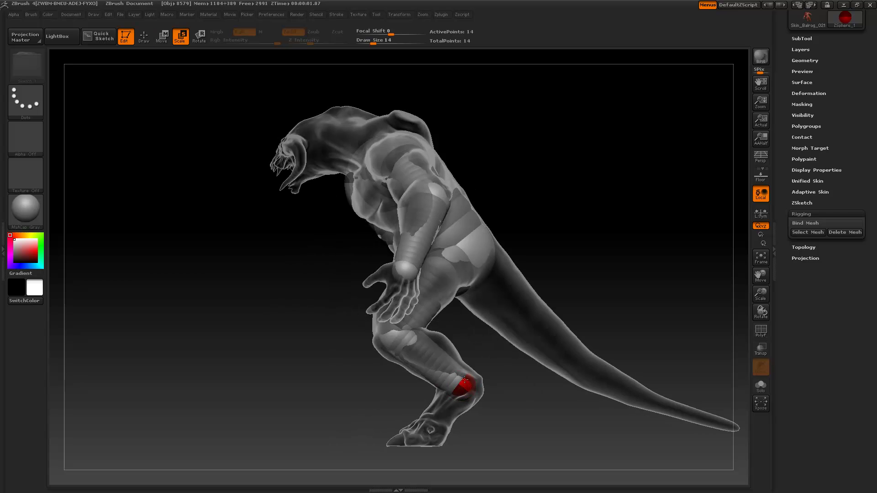
{"action": "key", "text": "w"}
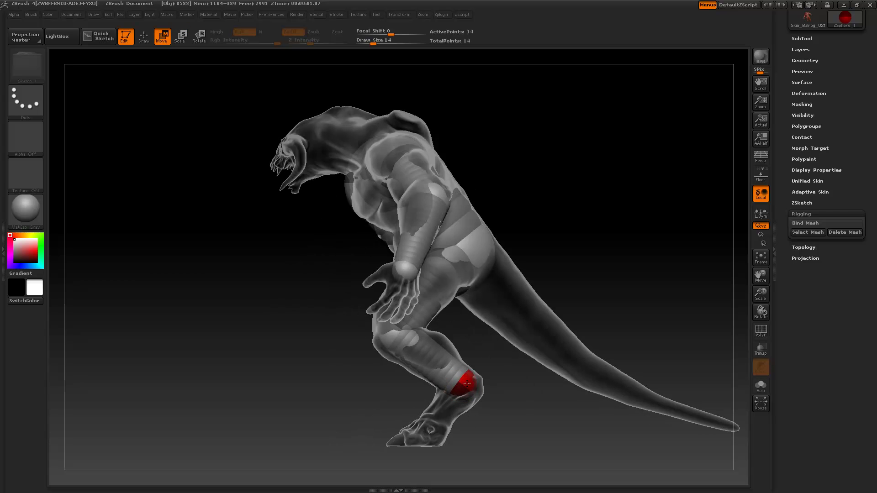
{"action": "left_click_drag", "start_coordinate": [457, 387], "coordinate": [424, 376]}
Add a mirrored pair of ZSpheres from the heel joints and move them down into the creature's feet
{"action": "key", "text": "q"}
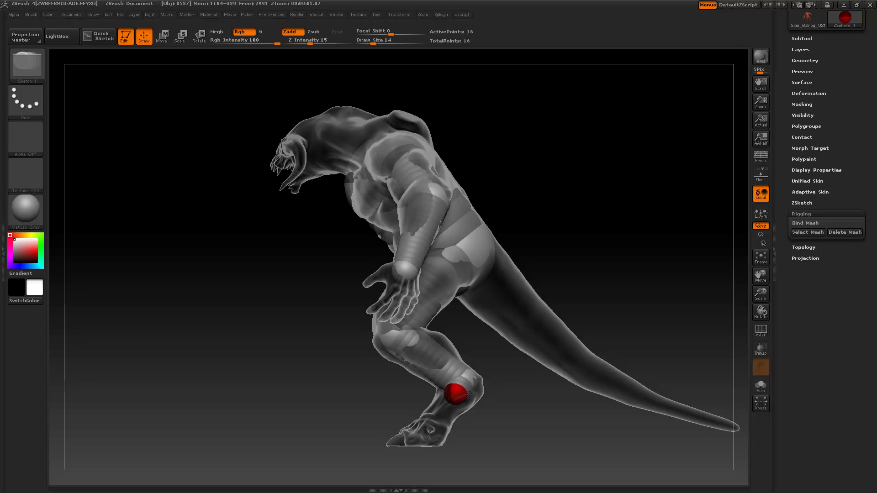
{"action": "key", "text": "w"}
{"action": "left_click_drag", "start_coordinate": [442, 413], "coordinate": [423, 436]}
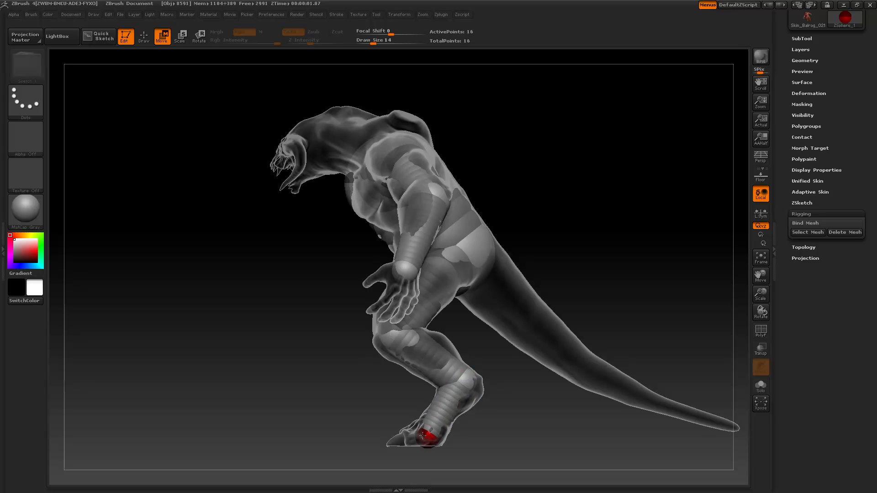
{"action": "left_click_drag", "start_coordinate": [371, 380], "coordinate": [460, 437]}
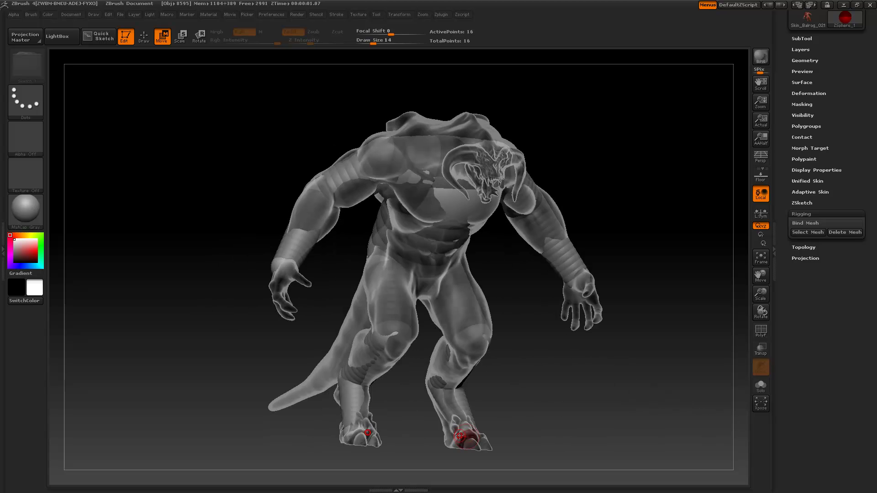
Scale the foot ZSpheres and position them within the creature's feet in front view
{"action": "left_click_drag", "start_coordinate": [516, 413], "coordinate": [509, 414]}
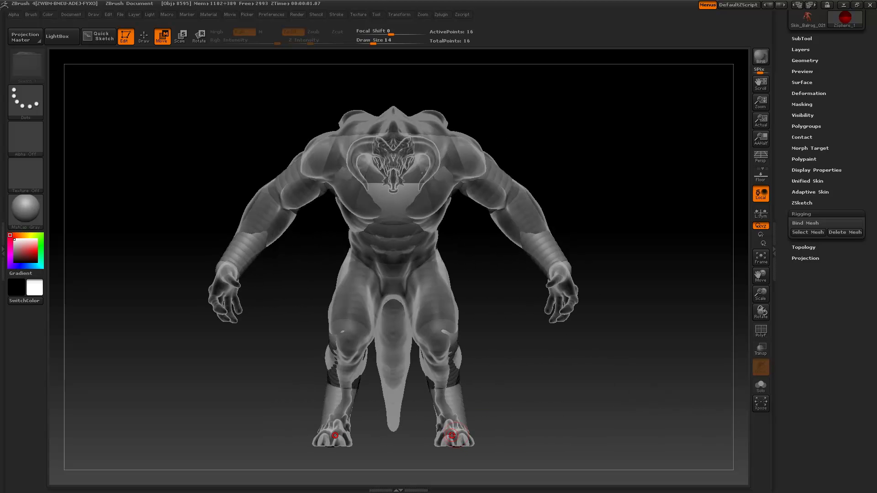
{"action": "key", "text": "e"}
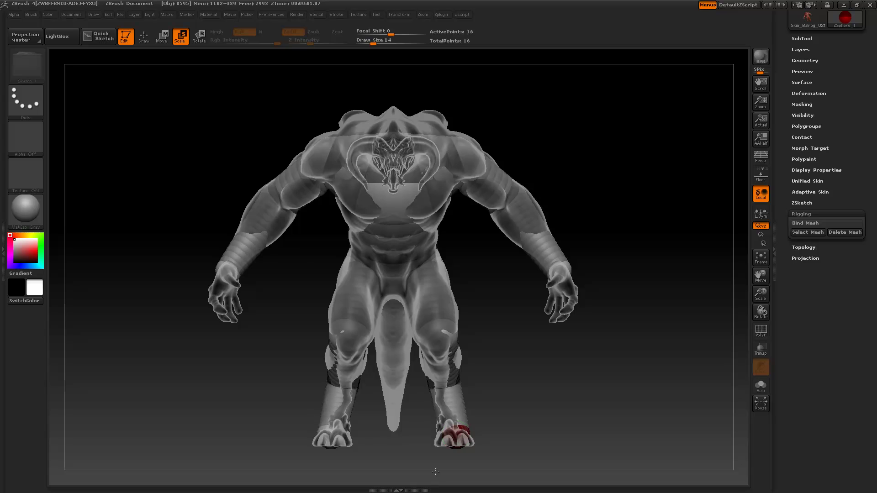
{"action": "key", "text": "w"}
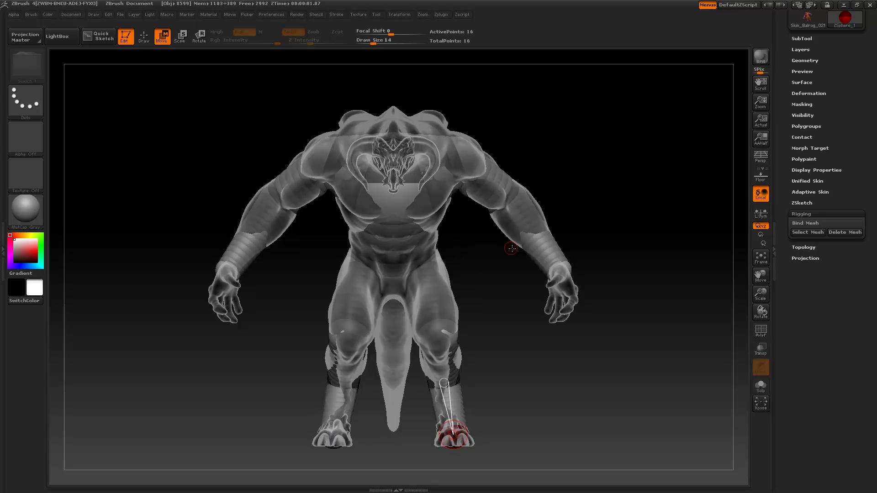
Add a ZSphere from the back of the pelvis, move it to the tail's tip and scale it to fit
{"action": "left_click_drag", "start_coordinate": [577, 138], "coordinate": [523, 138]}
{"action": "left_click_drag", "start_coordinate": [634, 195], "coordinate": [557, 211]}
{"action": "key", "text": "q"}
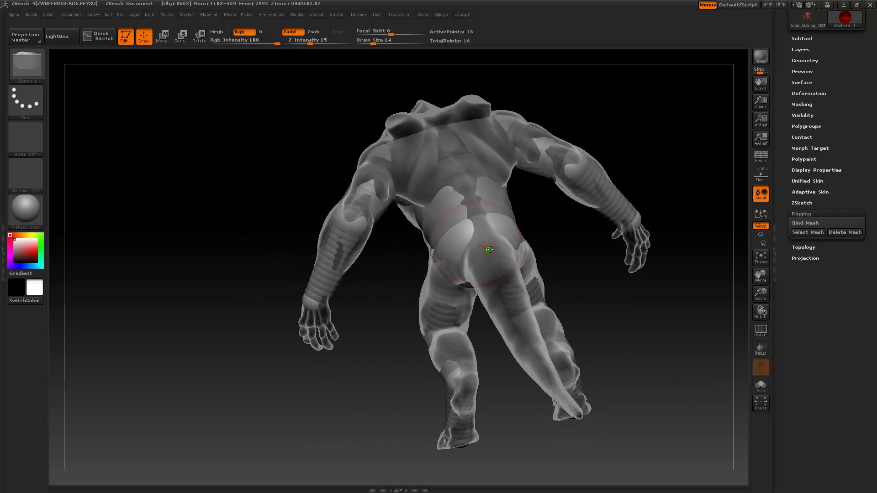
{"action": "mouse_move", "coordinate": [488, 250]}
{"action": "left_mouse_down"}
{"action": "mouse_move", "coordinate": [578, 245]}
{"action": "mouse_move", "coordinate": [595, 232]}
{"action": "mouse_move", "coordinate": [497, 238]}
{"action": "mouse_move", "coordinate": [469, 227]}
{"action": "mouse_move", "coordinate": [493, 286]}
{"action": "mouse_move", "coordinate": [605, 364]}
{"action": "mouse_move", "coordinate": [545, 322]}
{"action": "left_mouse_up"}
{"action": "key", "text": "w"}
{"action": "key", "text": "e"}
{"action": "left_click_drag", "start_coordinate": [660, 391], "coordinate": [691, 325]}
{"action": "key", "text": "w"}
{"action": "left_click_drag", "start_coordinate": [652, 417], "coordinate": [663, 415]}
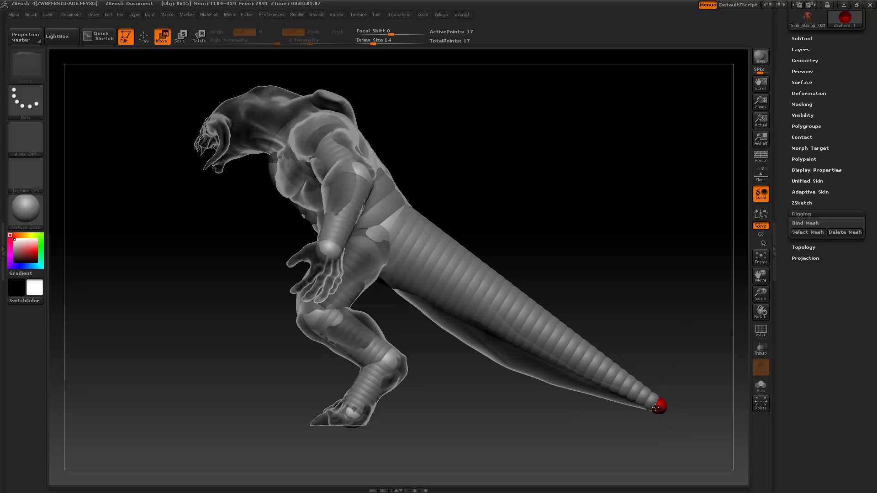
Insert two ZSpheres along the tail chain and move them down to follow the tail's curve in side view
{"action": "key", "text": "q"}
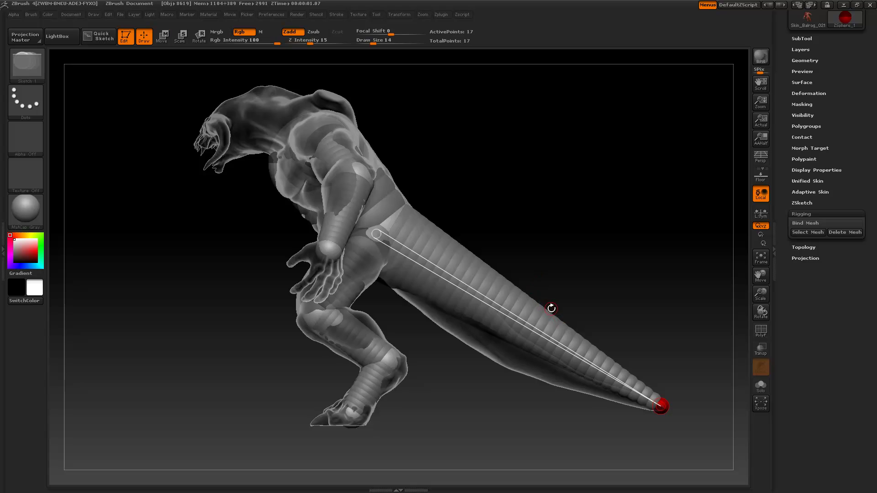
{"action": "left_click", "coordinate": [543, 331]}
{"action": "key", "text": "w"}
{"action": "mouse_move", "coordinate": [542, 332]}
{"action": "left_mouse_down"}
{"action": "mouse_move", "coordinate": [540, 346]}
{"action": "mouse_move", "coordinate": [553, 326]}
{"action": "left_mouse_up"}
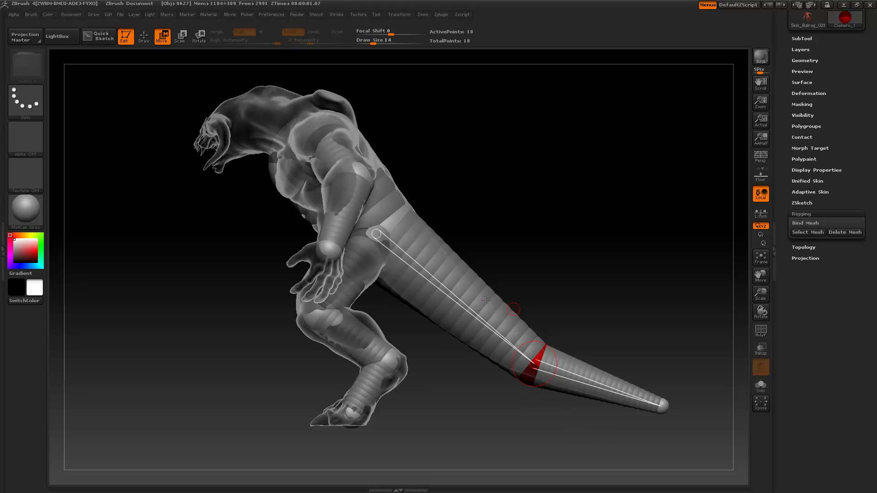
{"action": "key", "text": "q"}
{"action": "left_click", "coordinate": [456, 290]}
{"action": "key", "text": "w"}
{"action": "left_click_drag", "start_coordinate": [456, 291], "coordinate": [455, 252]}
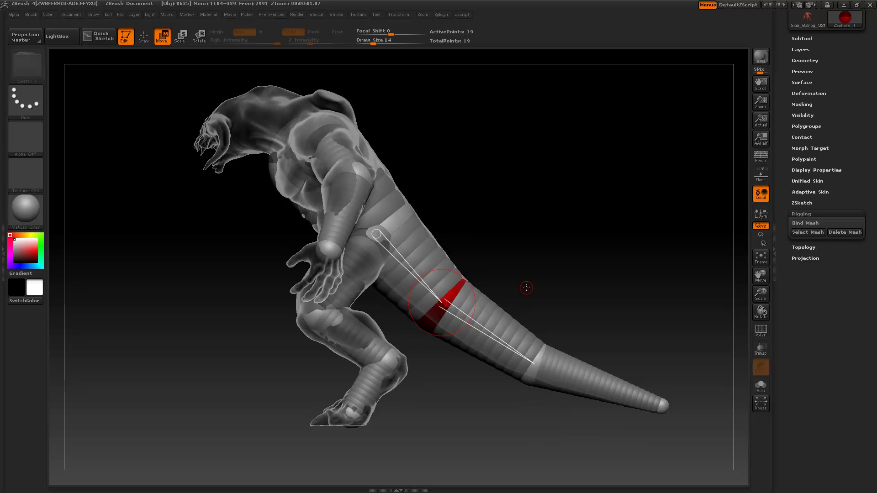
Add a ZSphere from the upper chest at the base of the neck and scale it to fill the neck
{"action": "mouse_move", "coordinate": [498, 222]}
{"action": "left_mouse_down"}
{"action": "mouse_move", "coordinate": [603, 121]}
{"action": "mouse_move", "coordinate": [605, 169]}
{"action": "mouse_move", "coordinate": [603, 161]}
{"action": "mouse_move", "coordinate": [542, 207]}
{"action": "mouse_move", "coordinate": [566, 222]}
{"action": "mouse_move", "coordinate": [564, 211]}
{"action": "mouse_move", "coordinate": [576, 233]}
{"action": "mouse_move", "coordinate": [562, 218]}
{"action": "left_mouse_up"}
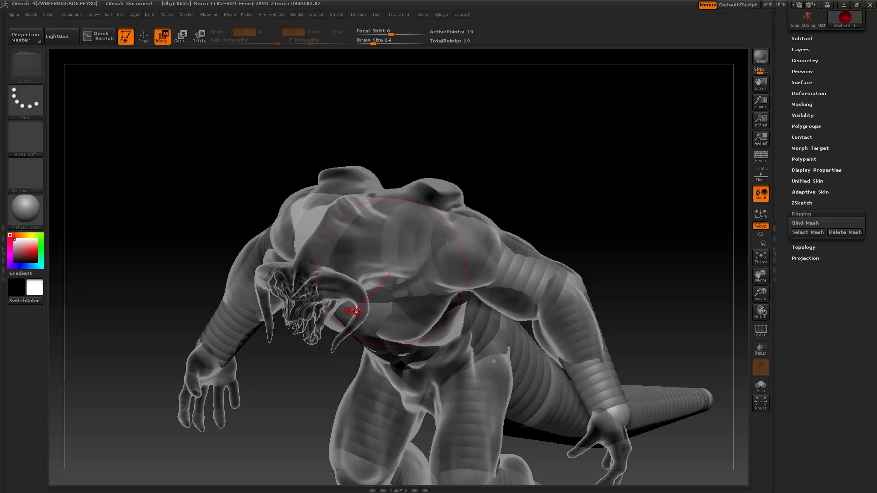
{"action": "key", "text": "q"}
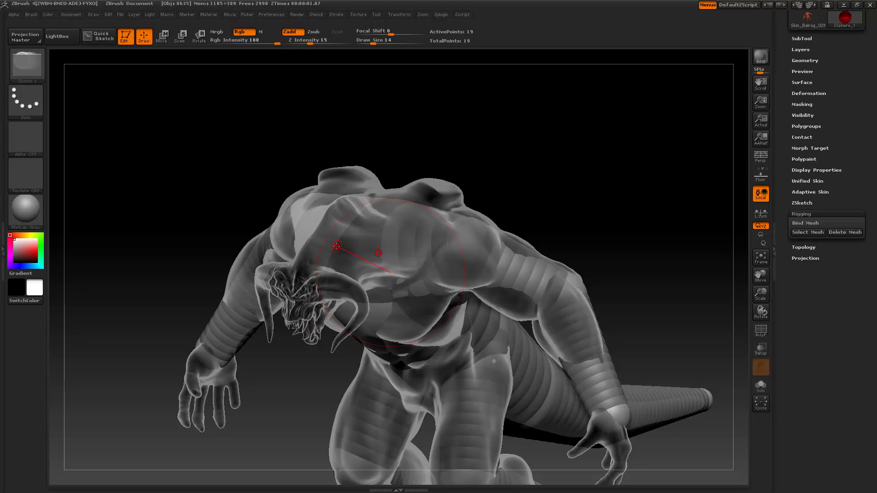
{"action": "left_click_drag", "start_coordinate": [368, 249], "coordinate": [402, 218]}
{"action": "left_click_drag", "start_coordinate": [509, 159], "coordinate": [509, 159]}
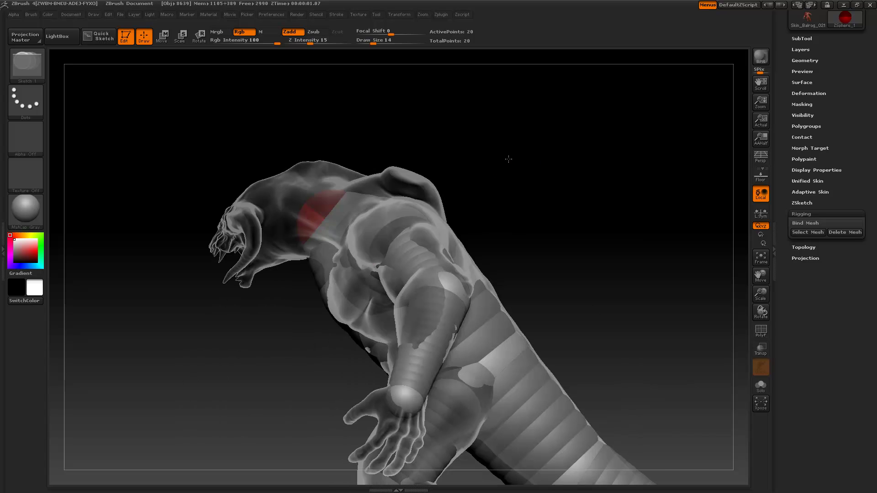
{"action": "key", "text": "e"}
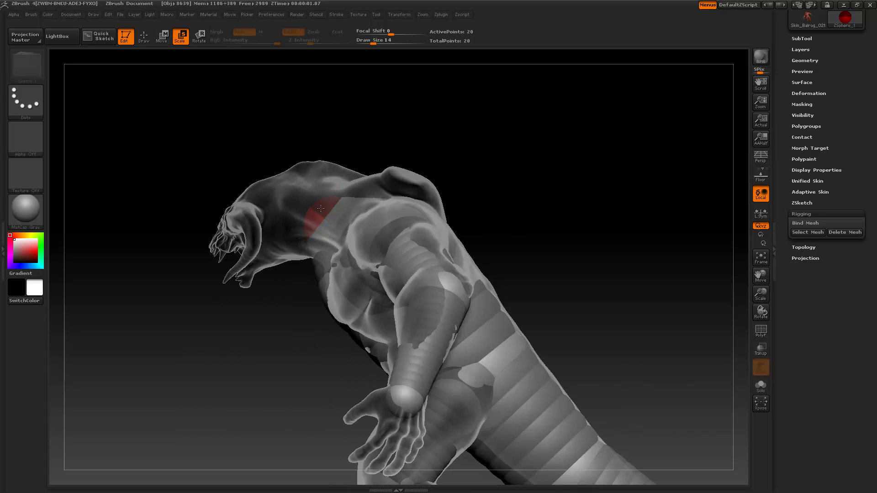
{"action": "left_click_drag", "start_coordinate": [303, 287], "coordinate": [303, 290]}
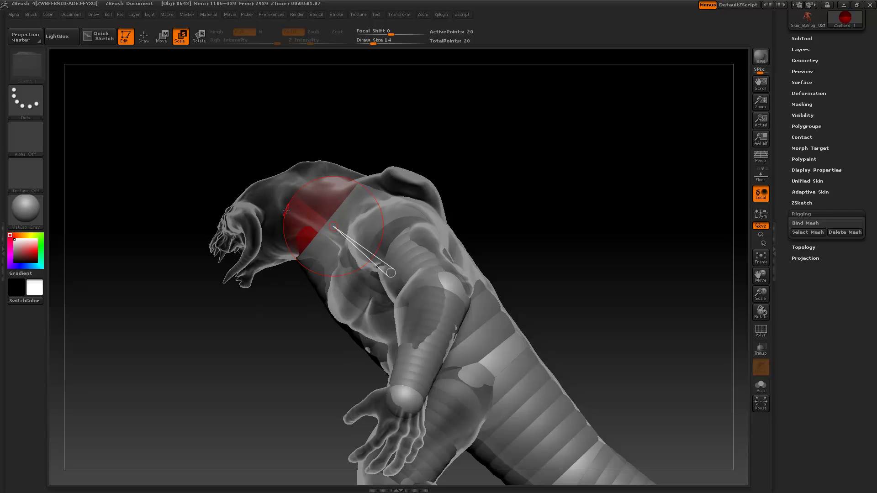
Add a ZSphere from the neck, move it into the creature's head and scale it to fit
{"action": "key", "text": "q"}
{"action": "mouse_move", "coordinate": [356, 133]}
{"action": "left_mouse_down"}
{"action": "mouse_move", "coordinate": [317, 219]}
{"action": "mouse_move", "coordinate": [308, 210]}
{"action": "mouse_move", "coordinate": [325, 196]}
{"action": "mouse_move", "coordinate": [435, 124]}
{"action": "left_mouse_up"}
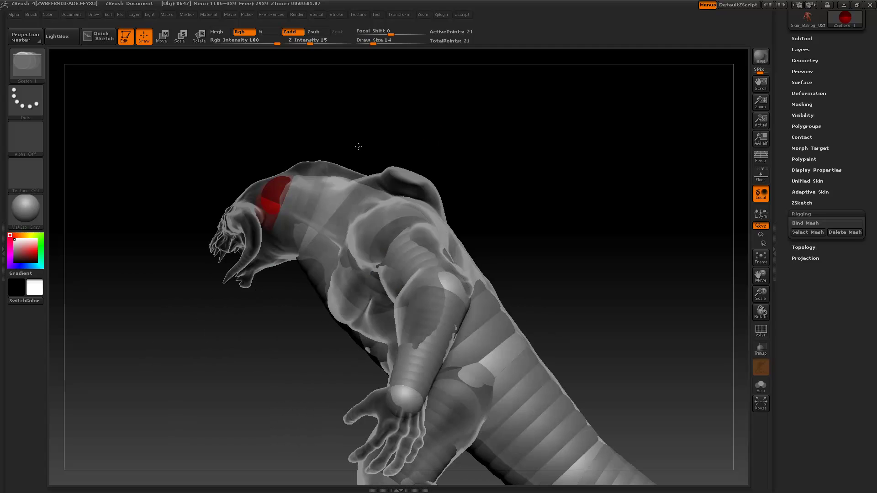
{"action": "key", "text": "w"}
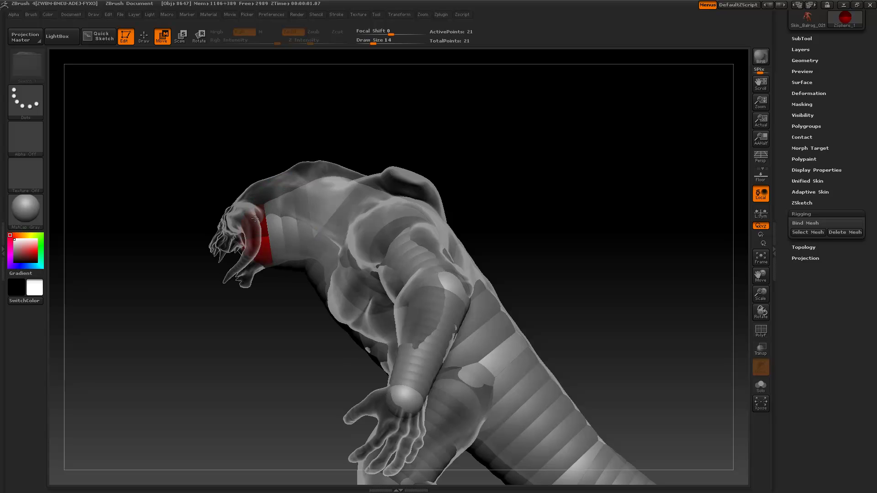
{"action": "left_click_drag", "start_coordinate": [256, 212], "coordinate": [265, 190]}
{"action": "key", "text": "e"}
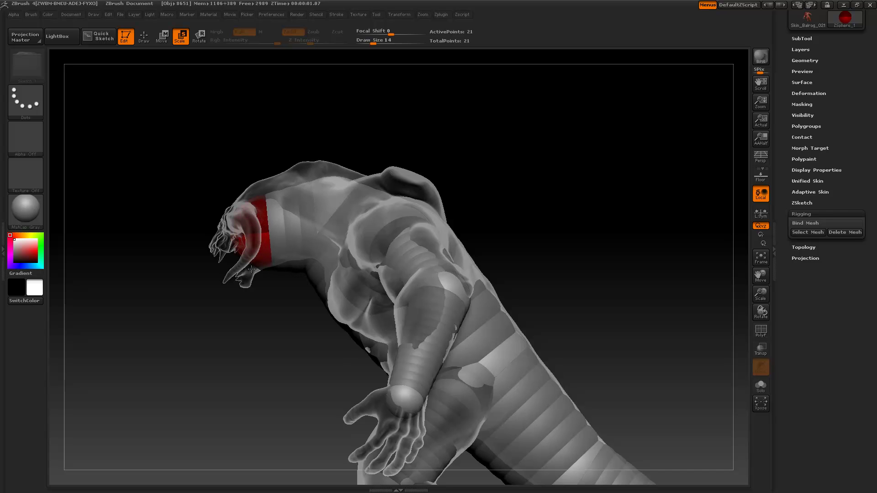
{"action": "left_click_drag", "start_coordinate": [292, 305], "coordinate": [321, 310]}
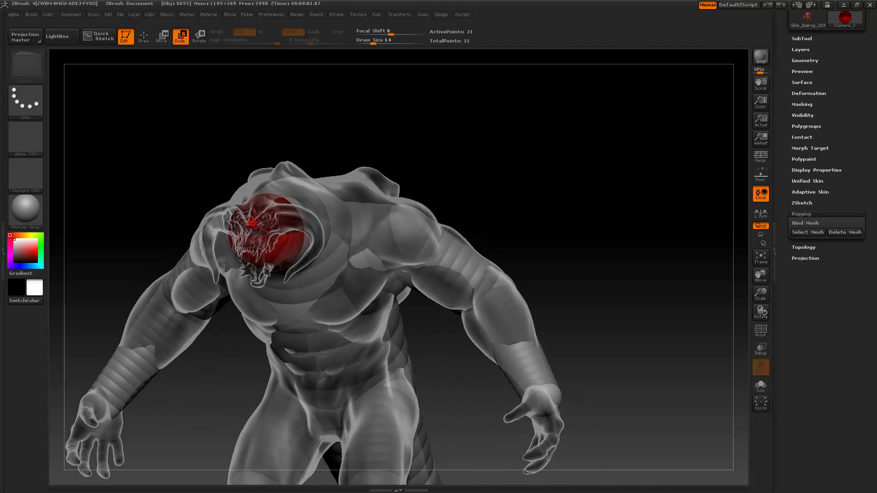
Add ZSpheres on the head for the snout and lower jaw, plus a mirrored pair for the horn bases
{"action": "left_click_drag", "start_coordinate": [267, 235], "coordinate": [259, 266]}
{"action": "key", "text": "q"}
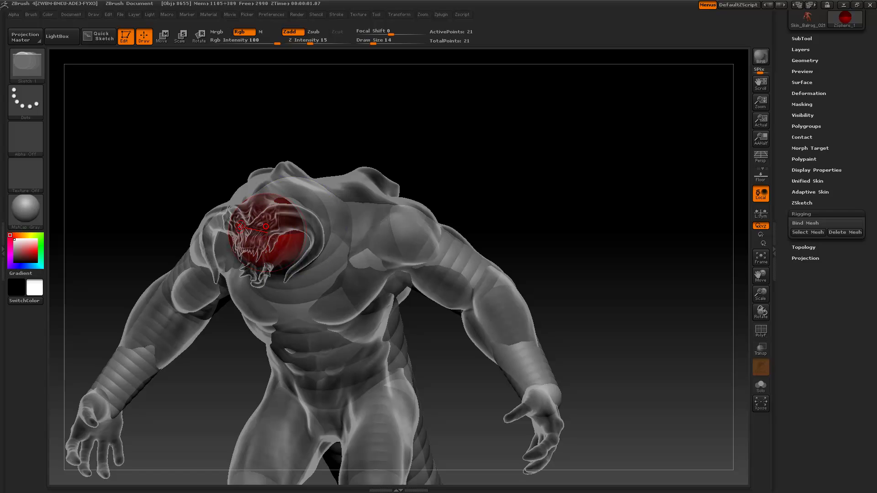
{"action": "left_click_drag", "start_coordinate": [253, 226], "coordinate": [263, 270]}
{"action": "left_click", "coordinate": [260, 267]}
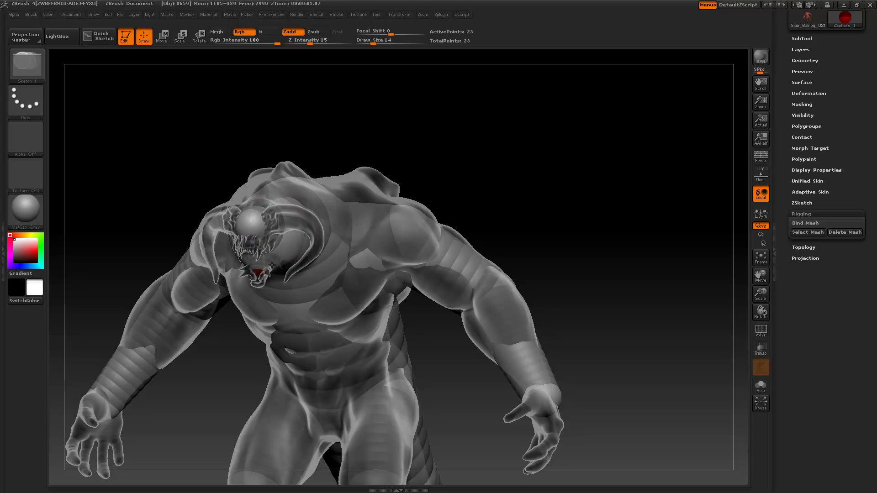
{"action": "left_click_drag", "start_coordinate": [291, 221], "coordinate": [299, 222]}
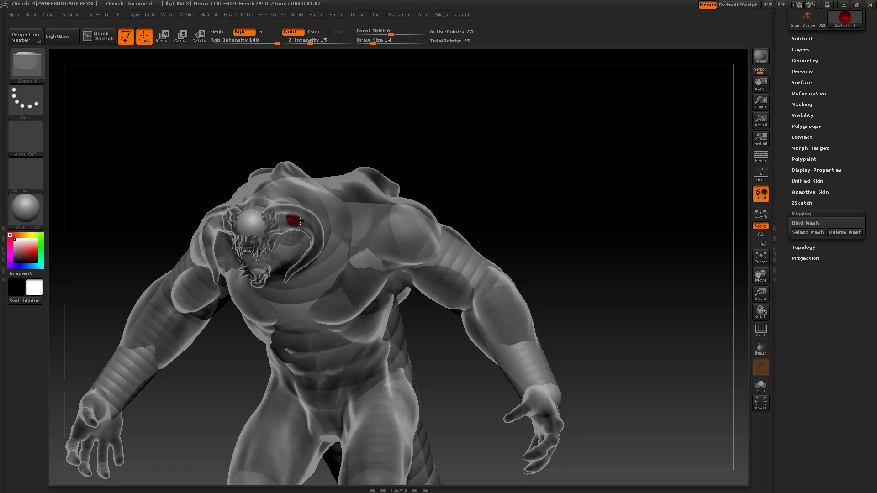
Move the snout and lower jaw ZSpheres into the creature's open jaws in side view
{"action": "key", "text": "w"}
{"action": "left_click_drag", "start_coordinate": [403, 139], "coordinate": [218, 223]}
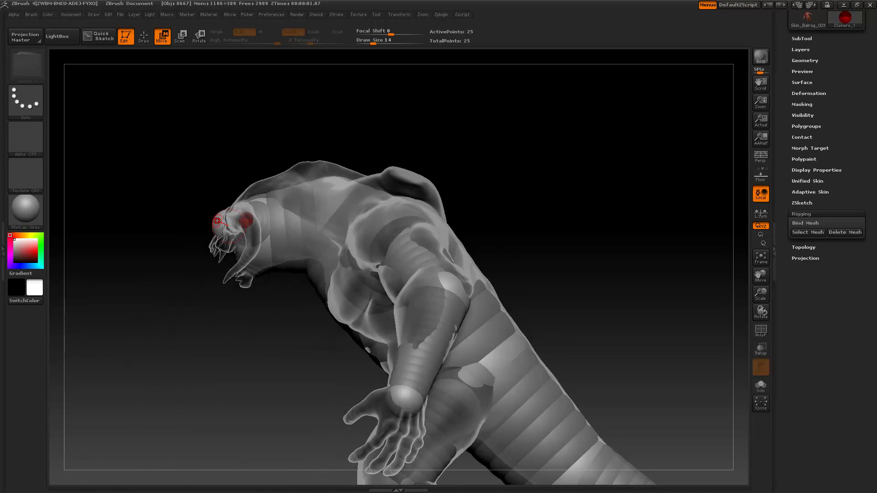
{"action": "left_click_drag", "start_coordinate": [214, 224], "coordinate": [245, 283]}
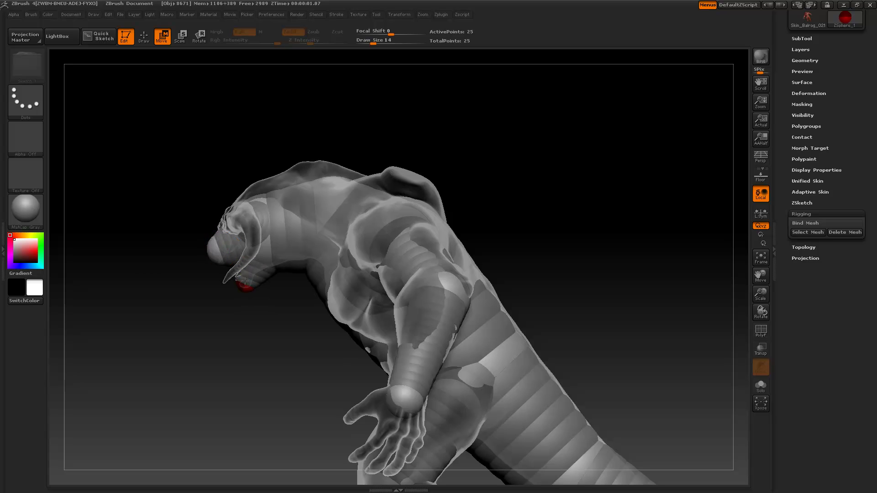
Scale the mirrored ZSpheres at the horn bases to fit the horns
{"action": "left_click_drag", "start_coordinate": [270, 331], "coordinate": [342, 333]}
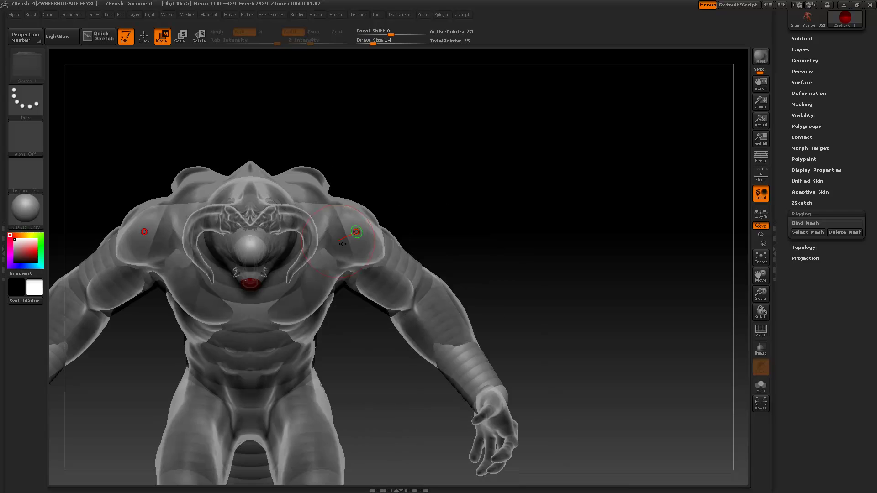
{"action": "left_click_drag", "start_coordinate": [416, 144], "coordinate": [410, 183]}
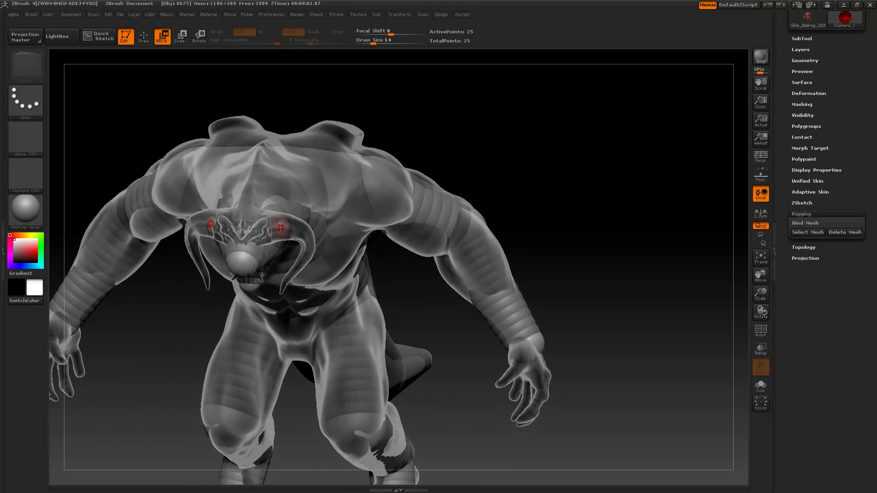
{"action": "key", "text": "e"}
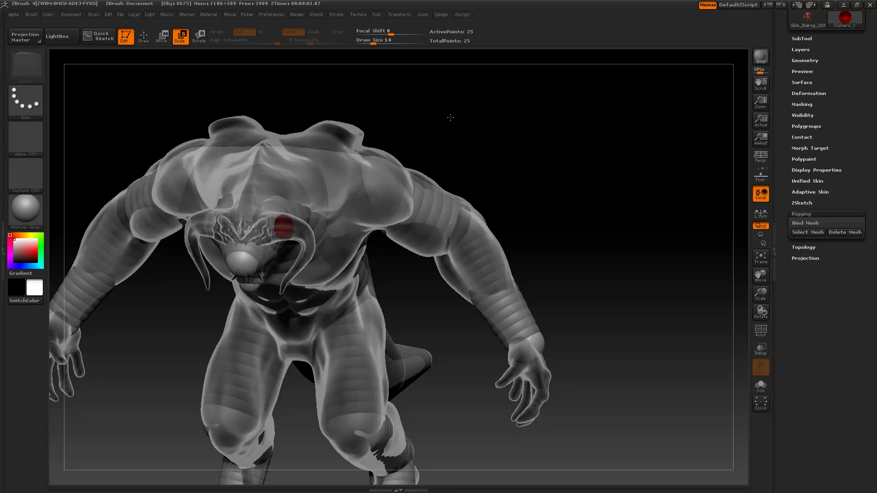
{"action": "left_click_drag", "start_coordinate": [450, 117], "coordinate": [462, 90]}
Add a mirrored pair of ZSpheres from the horn bases, scale them and move them to the horn tips
{"action": "key", "text": "q"}
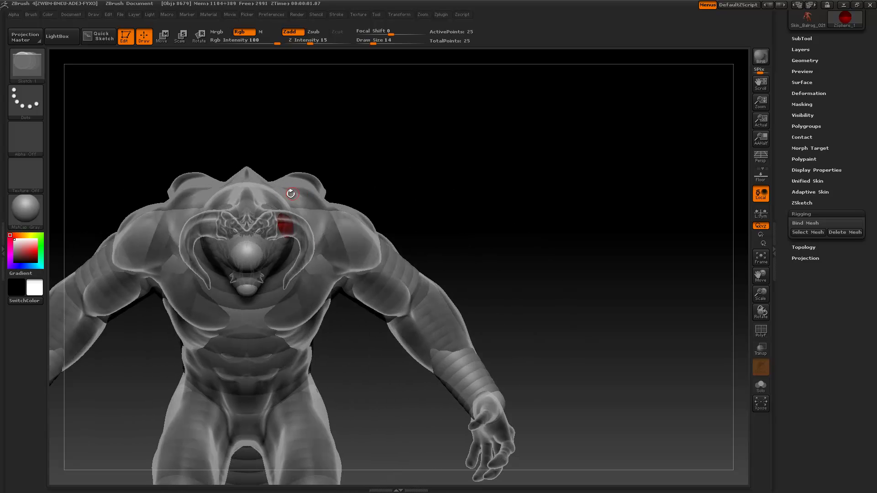
{"action": "mouse_move", "coordinate": [289, 226]}
{"action": "left_mouse_down"}
{"action": "mouse_move", "coordinate": [299, 224]}
{"action": "mouse_move", "coordinate": [288, 290]}
{"action": "mouse_move", "coordinate": [306, 217]}
{"action": "left_mouse_up"}
{"action": "key", "text": "w"}
{"action": "key", "text": "e"}
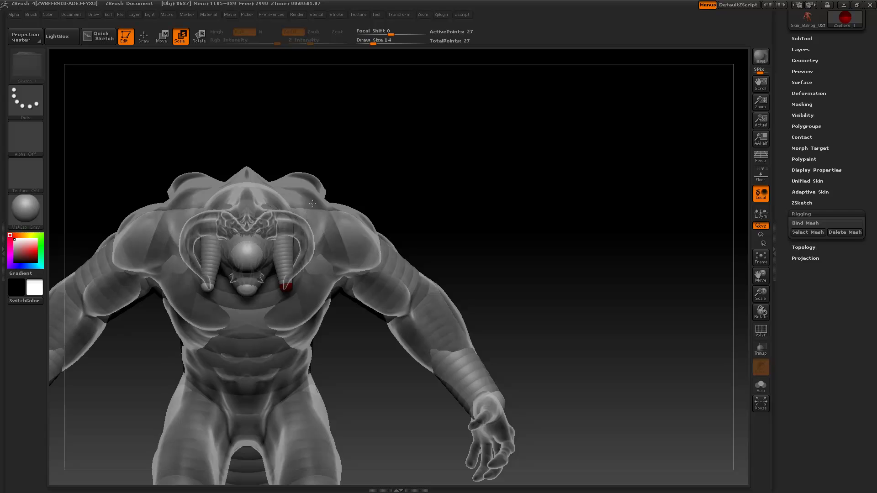
{"action": "left_click_drag", "start_coordinate": [420, 171], "coordinate": [271, 289]}
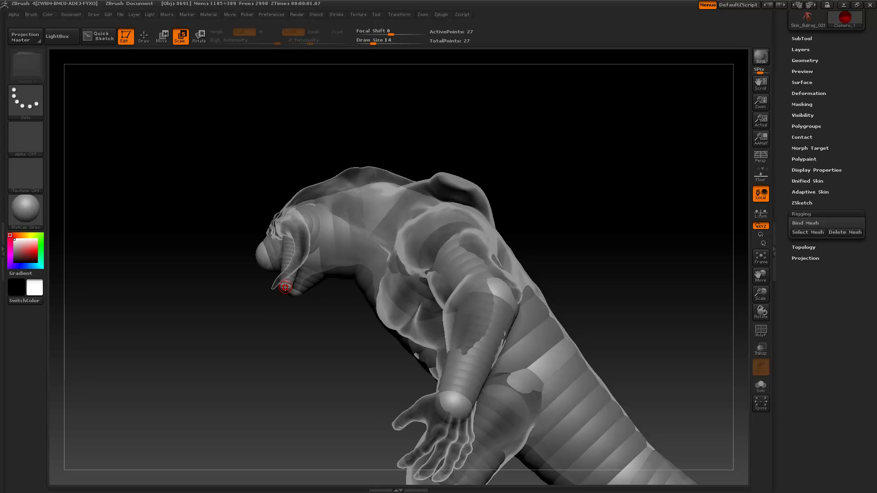
{"action": "key", "text": "w"}
{"action": "left_click_drag", "start_coordinate": [285, 287], "coordinate": [302, 255]}
Insert a mirrored pair of ZSpheres along the horns and move them outward into the horns' upper bend
{"action": "key", "text": "q"}
{"action": "left_click", "coordinate": [286, 259]}
{"action": "key", "text": "w"}
{"action": "left_click_drag", "start_coordinate": [323, 317], "coordinate": [445, 315]}
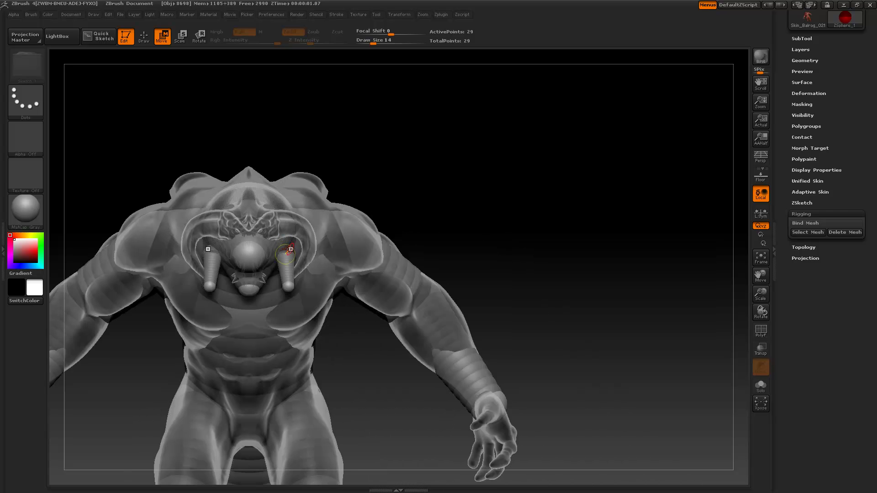
{"action": "left_click_drag", "start_coordinate": [294, 247], "coordinate": [308, 213]}
{"action": "left_click_drag", "start_coordinate": [311, 279], "coordinate": [287, 286]}
Insert a second mirrored pair in the lower horns, move it to the outer curve and adjust the head ZSpheres in side view
{"action": "key", "text": "q"}
{"action": "left_click", "coordinate": [295, 251]}
{"action": "key", "text": "w"}
{"action": "left_click_drag", "start_coordinate": [296, 252], "coordinate": [316, 254]}
{"action": "left_click_drag", "start_coordinate": [431, 172], "coordinate": [314, 255]}
{"action": "mouse_move", "coordinate": [301, 152]}
{"action": "left_mouse_down"}
{"action": "mouse_move", "coordinate": [309, 166]}
{"action": "mouse_move", "coordinate": [300, 152]}
{"action": "left_mouse_up"}
{"action": "left_click_drag", "start_coordinate": [314, 205], "coordinate": [309, 200]}
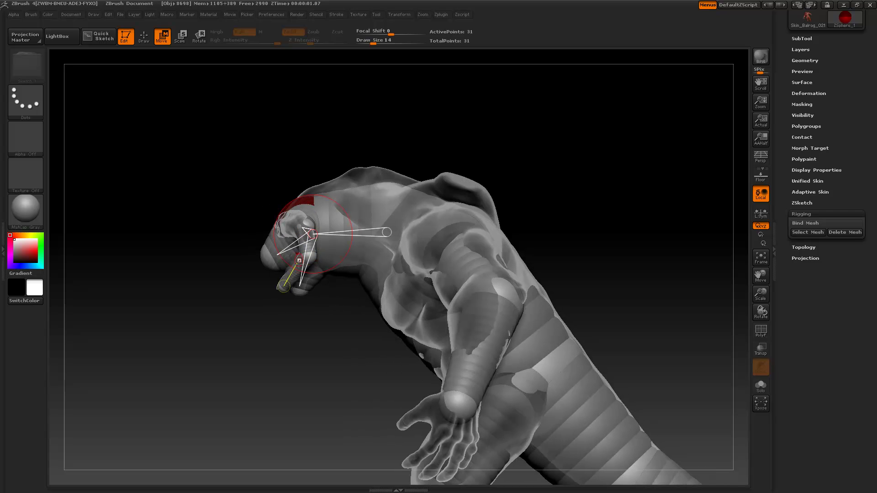
Bind the creature mesh to the completed ZSphere rig
{"action": "left_click_drag", "start_coordinate": [329, 347], "coordinate": [343, 338]}
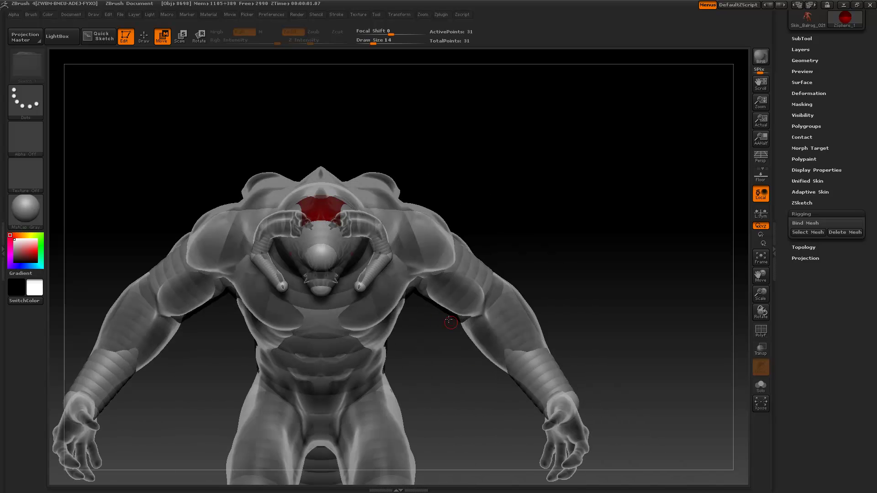
{"action": "left_click_drag", "start_coordinate": [431, 360], "coordinate": [463, 309], "text": "alt"}
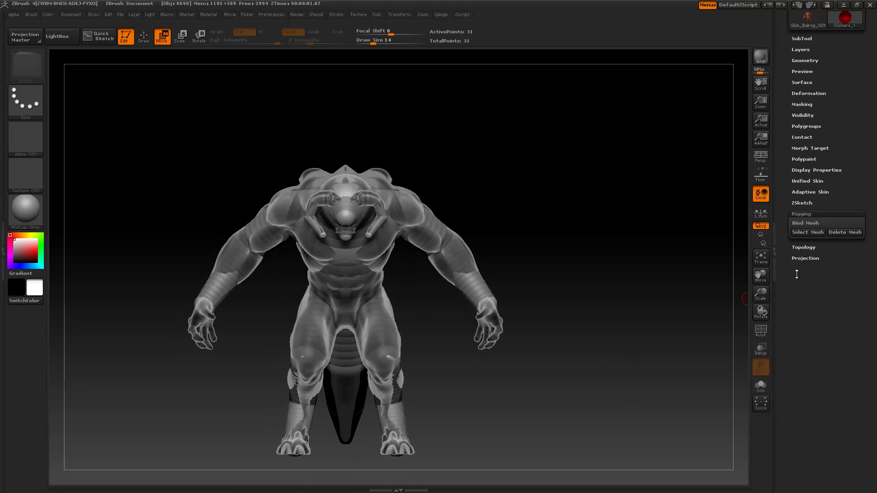
{"action": "left_click", "coordinate": [807, 223]}
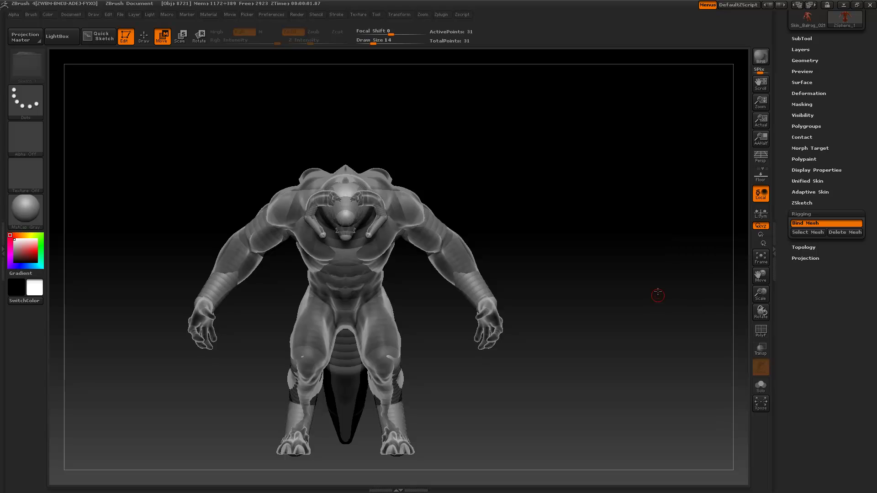
Try rotating the mirrored elbow joints of the bound rig to swing both forearms outward
{"action": "left_click", "coordinate": [199, 36]}
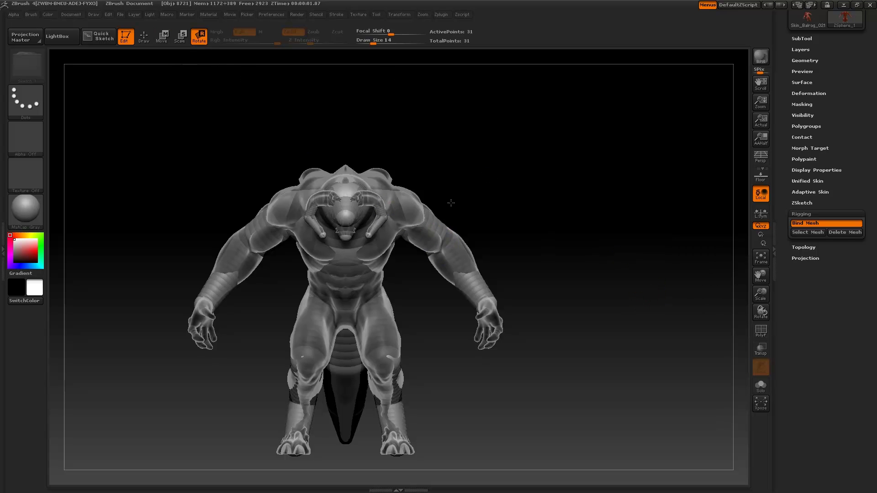
{"action": "mouse_move", "coordinate": [443, 242]}
{"action": "left_mouse_down"}
{"action": "mouse_move", "coordinate": [451, 236]}
{"action": "mouse_move", "coordinate": [439, 231]}
{"action": "left_mouse_up"}
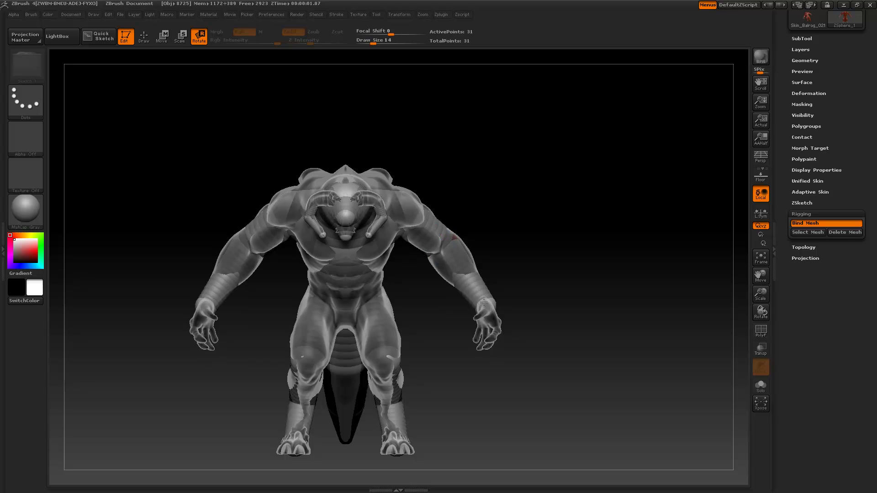
{"action": "mouse_move", "coordinate": [456, 237]}
{"action": "left_mouse_down"}
{"action": "mouse_move", "coordinate": [481, 194]}
{"action": "mouse_move", "coordinate": [467, 225]}
{"action": "left_mouse_up"}
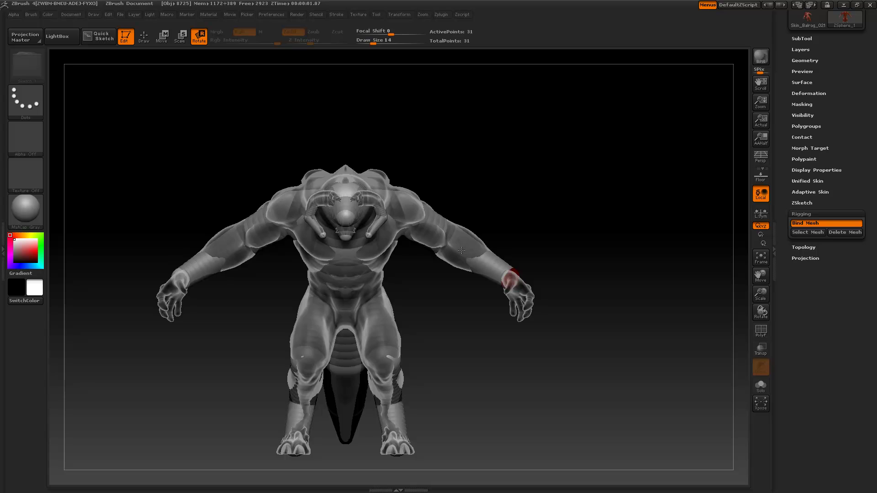
{"action": "left_click_drag", "start_coordinate": [456, 258], "coordinate": [456, 259]}
{"action": "left_click_drag", "start_coordinate": [443, 272], "coordinate": [439, 278]}
Unbind the mesh and lower the full-resolution Skin_Balrog_021 model by two subdivision levels
{"action": "left_click_drag", "start_coordinate": [817, 312], "coordinate": [816, 350]}
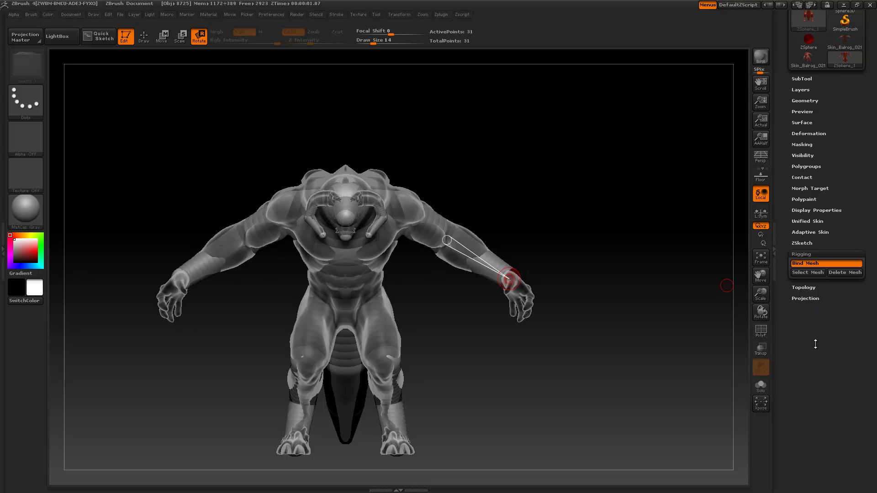
{"action": "left_click", "coordinate": [809, 264]}
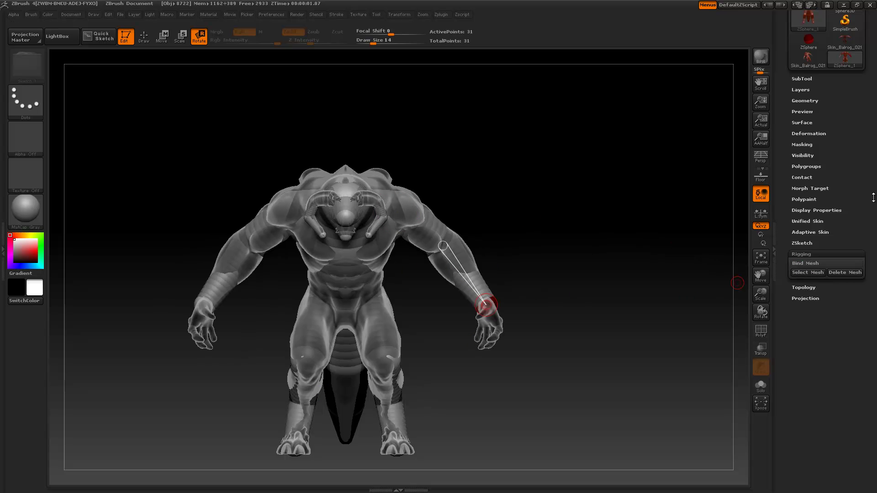
{"action": "left_click_drag", "start_coordinate": [834, 157], "coordinate": [834, 206]}
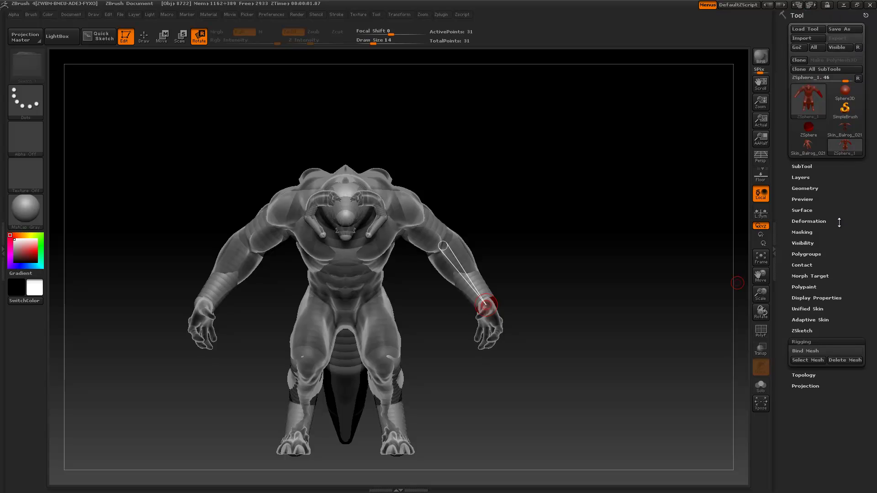
{"action": "left_click", "coordinate": [806, 145]}
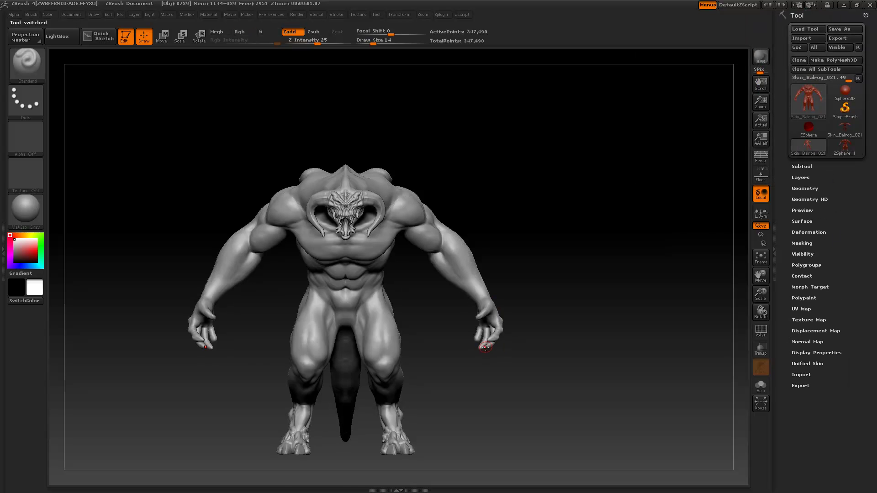
{"action": "key", "text": "shift+d"}
{"action": "key", "text": "shift+d"}
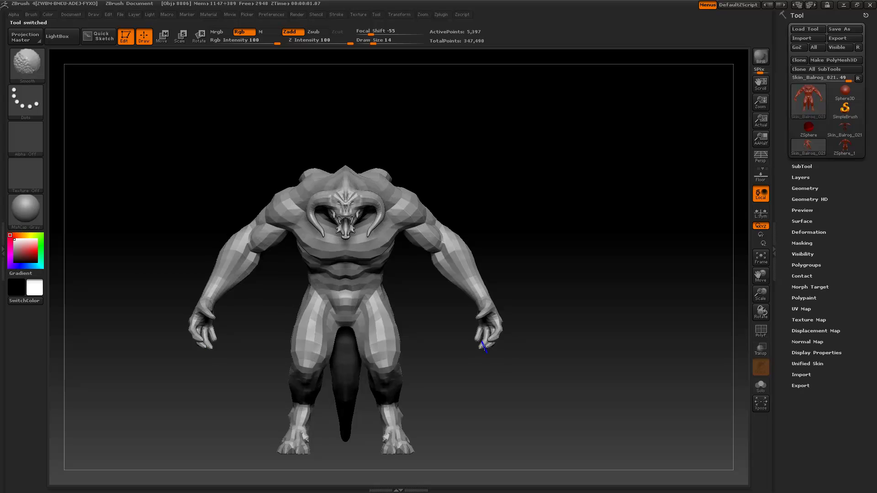
{"action": "key", "text": "d"}
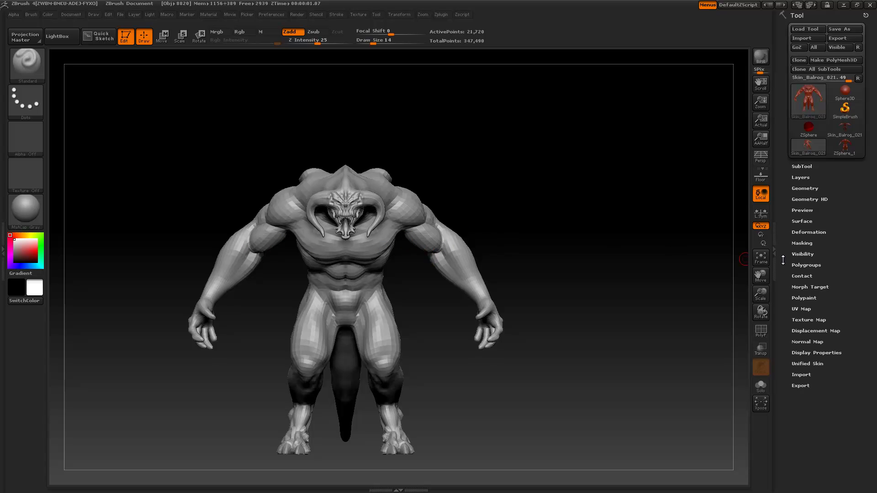
Return to the ZSphere_1 rig, select the reduced Skin_Balrog_021 as its rigging mesh and bind it
{"action": "left_click", "coordinate": [843, 151]}
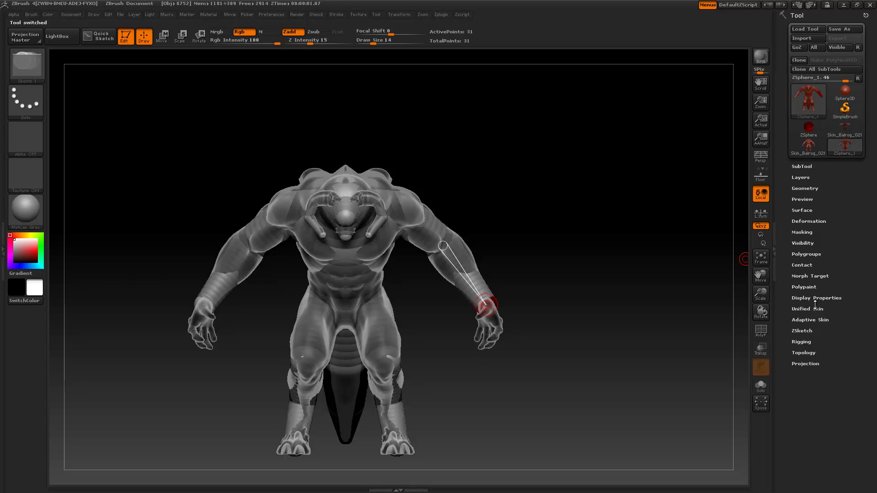
{"action": "left_click", "coordinate": [809, 342]}
{"action": "left_click_drag", "start_coordinate": [818, 410], "coordinate": [813, 243]}
{"action": "left_click", "coordinate": [814, 246]}
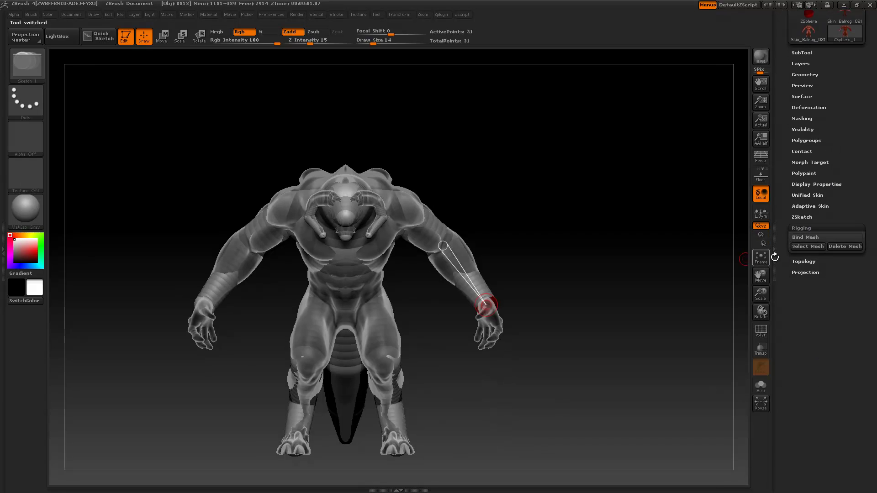
{"action": "left_click", "coordinate": [812, 246]}
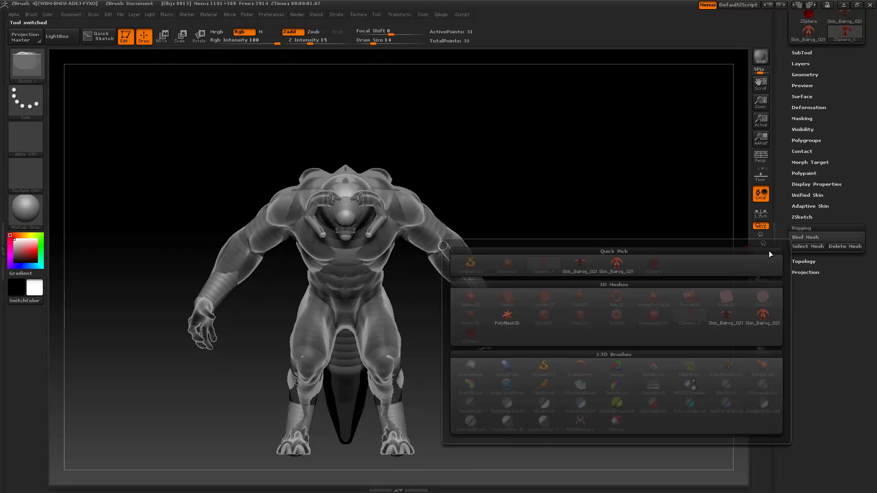
{"action": "left_click", "coordinate": [617, 263]}
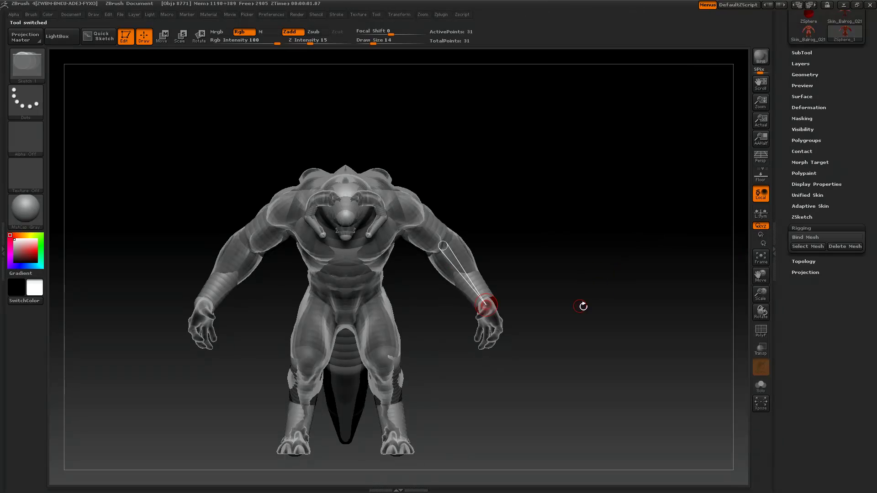
{"action": "left_click", "coordinate": [808, 237]}
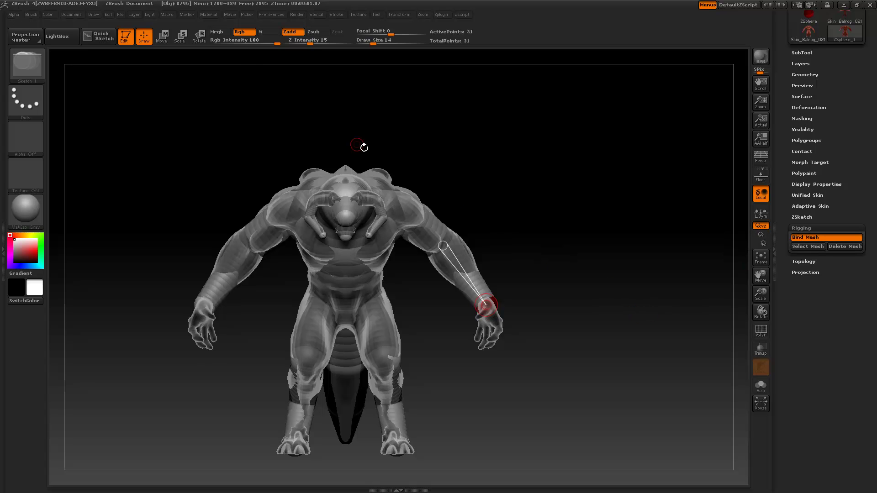
Try rotating the mirrored elbow and wrist joints to bend the creature's forearms and hands inward
{"action": "left_click", "coordinate": [199, 36]}
{"action": "left_click_drag", "start_coordinate": [441, 247], "coordinate": [469, 243]}
{"action": "left_click_drag", "start_coordinate": [466, 248], "coordinate": [450, 270]}
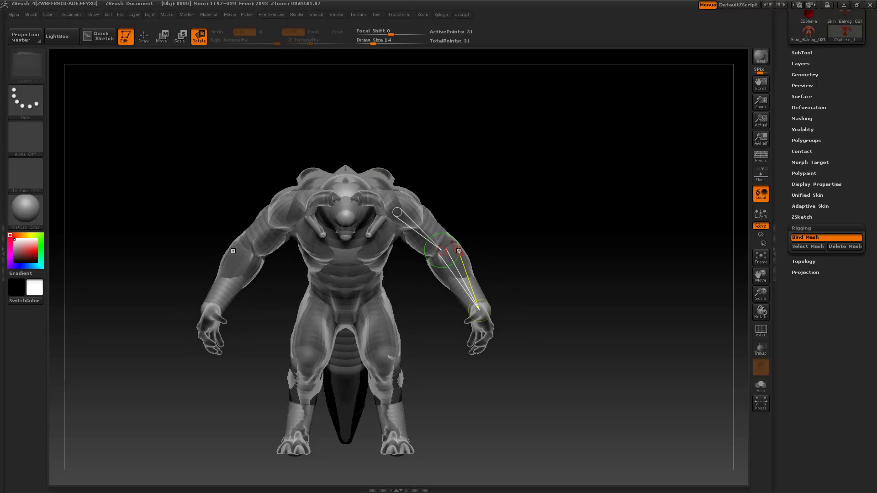
{"action": "mouse_move", "coordinate": [492, 301]}
{"action": "left_mouse_down"}
{"action": "mouse_move", "coordinate": [562, 267]}
{"action": "mouse_move", "coordinate": [488, 335]}
{"action": "mouse_move", "coordinate": [477, 316]}
{"action": "mouse_move", "coordinate": [530, 256]}
{"action": "mouse_move", "coordinate": [489, 320]}
{"action": "left_mouse_up"}
{"action": "key", "text": "w"}
{"action": "left_click_drag", "start_coordinate": [507, 233], "coordinate": [483, 182]}
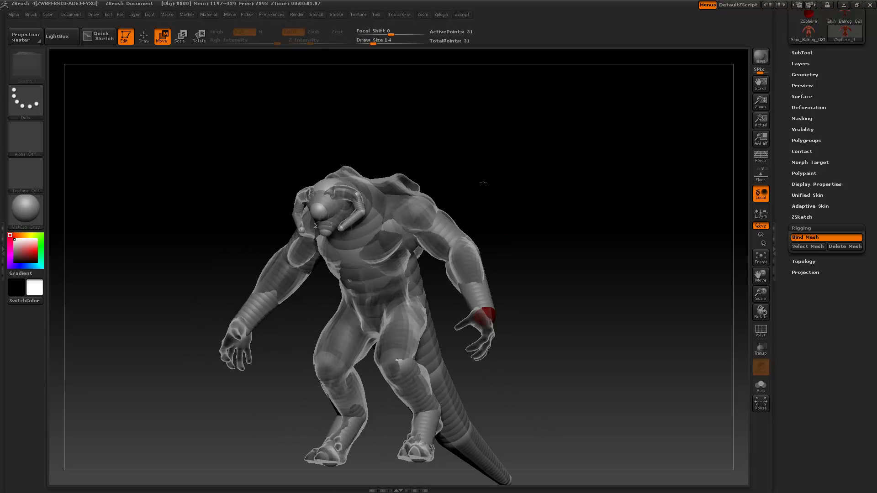
Try rotating the jaw ZSphere beneath the head and check the pose in the adaptive skin preview
{"action": "key", "text": "r"}
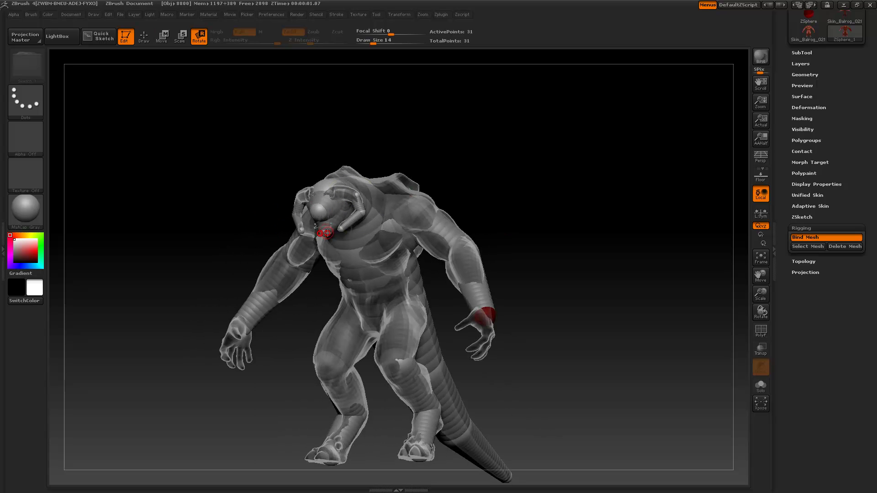
{"action": "mouse_move", "coordinate": [329, 211]}
{"action": "left_mouse_down"}
{"action": "mouse_move", "coordinate": [347, 219]}
{"action": "mouse_move", "coordinate": [335, 217]}
{"action": "left_mouse_up"}
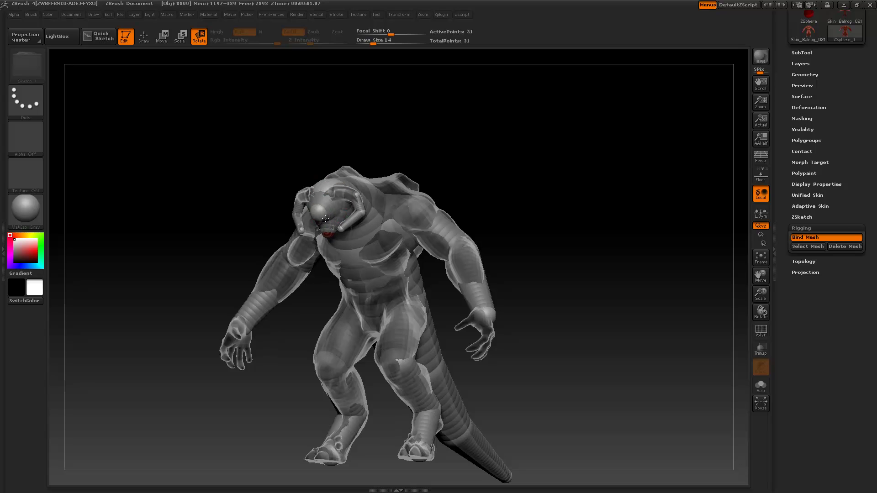
{"action": "key", "text": "a"}
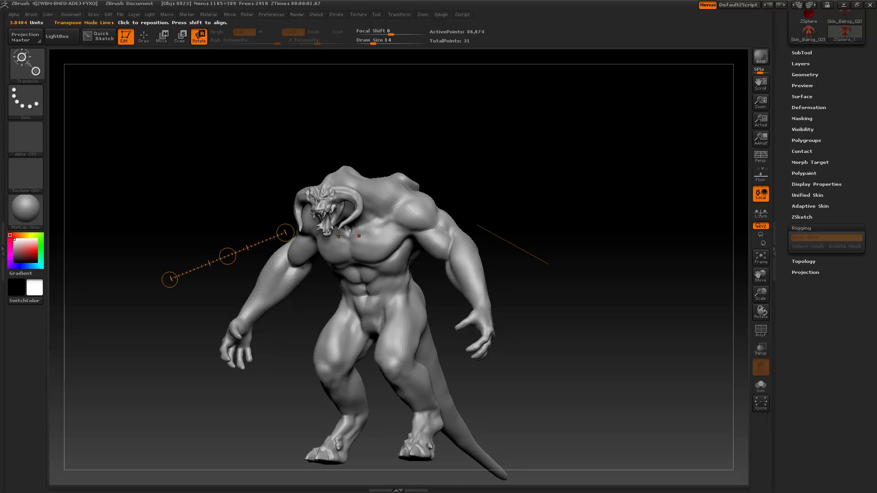
{"action": "key", "text": "a"}
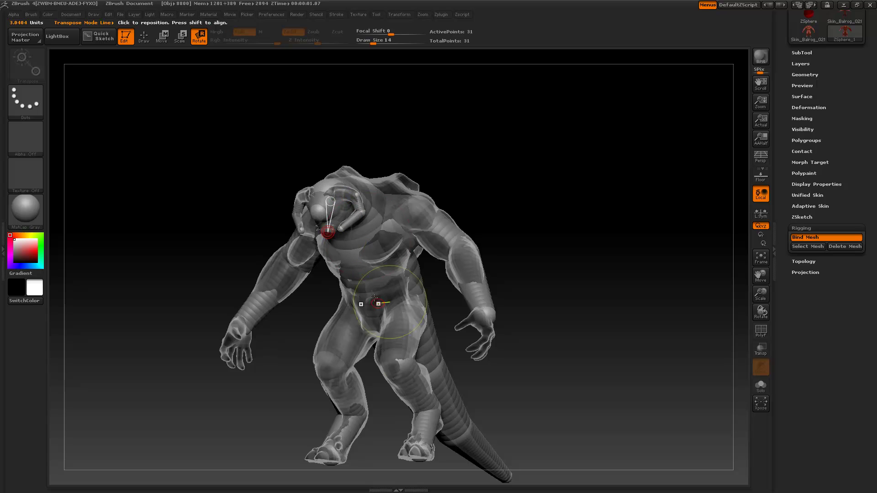
Turn on perspective for the view of the creature rig
{"action": "left_click_drag", "start_coordinate": [482, 402], "coordinate": [431, 396]}
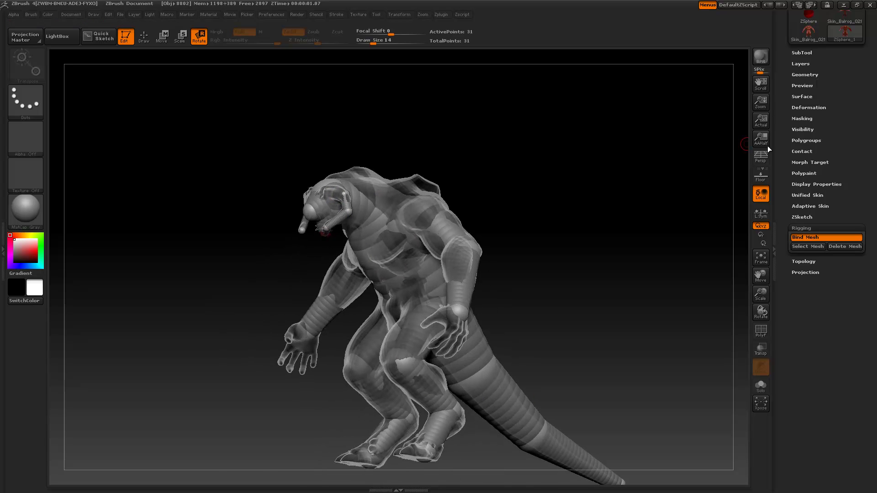
{"action": "left_click", "coordinate": [761, 157]}
{"action": "mouse_move", "coordinate": [559, 328]}
{"action": "left_mouse_down"}
{"action": "mouse_move", "coordinate": [513, 307]}
{"action": "mouse_move", "coordinate": [562, 323]}
{"action": "left_mouse_up"}
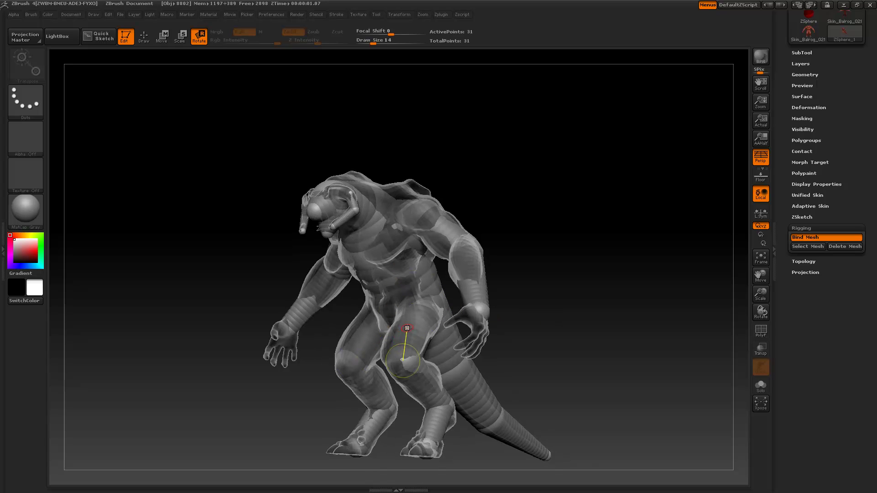
Try posing the creature's left leg by rotating its thigh, undoing one of the rotations
{"action": "mouse_move", "coordinate": [417, 321]}
{"action": "left_mouse_down"}
{"action": "mouse_move", "coordinate": [425, 325]}
{"action": "mouse_move", "coordinate": [419, 302]}
{"action": "mouse_move", "coordinate": [426, 327]}
{"action": "left_mouse_up"}
{"action": "left_click_drag", "start_coordinate": [579, 348], "coordinate": [423, 323]}
{"action": "key", "text": "ctrl+z"}
{"action": "left_click_drag", "start_coordinate": [530, 387], "coordinate": [498, 381]}
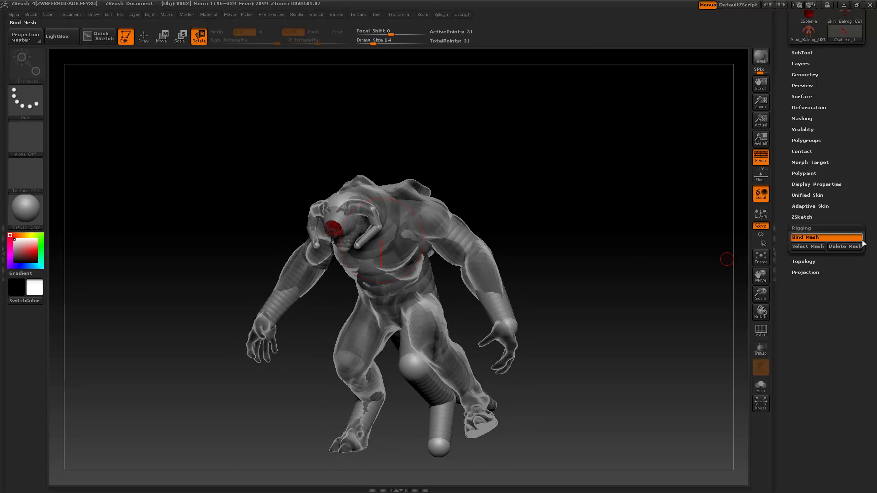
Unbind the mesh and insert a new ZSphere at the waist, between the pelvis and the chest
{"action": "left_click", "coordinate": [843, 242]}
{"action": "left_click_drag", "start_coordinate": [577, 346], "coordinate": [598, 347], "text": "shift"}
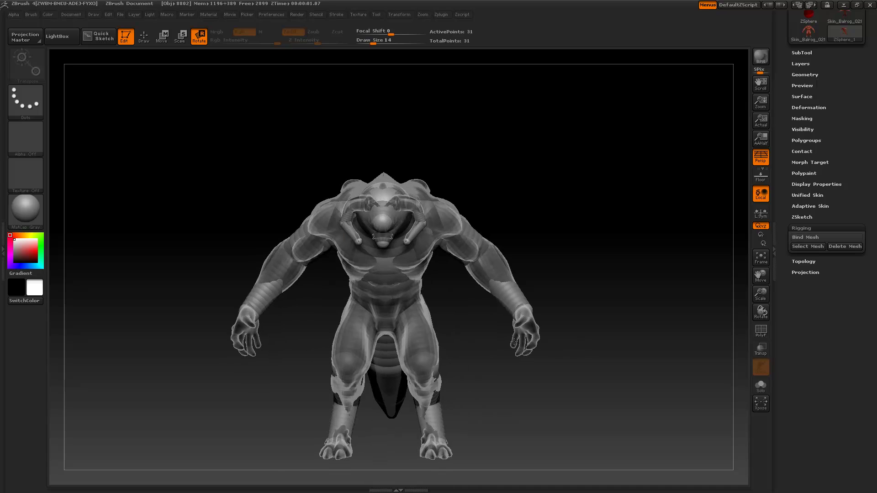
{"action": "left_click_drag", "start_coordinate": [296, 342], "coordinate": [391, 275]}
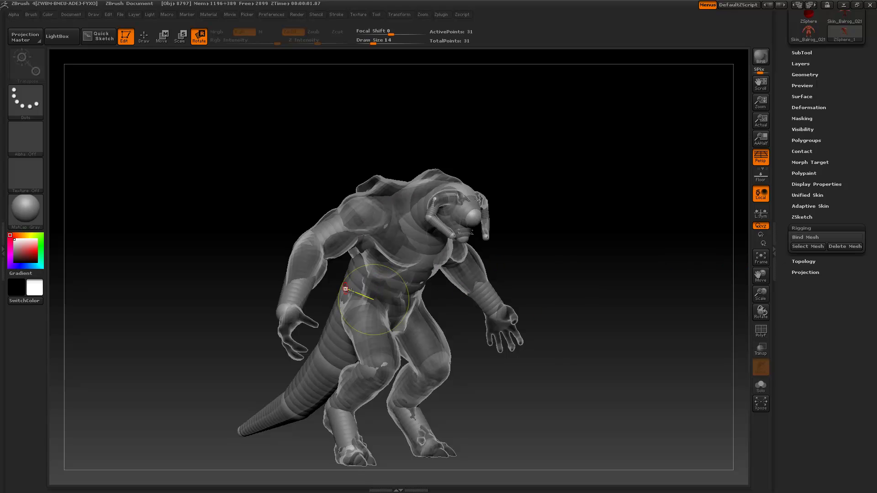
{"action": "key", "text": "q"}
{"action": "left_click_drag", "start_coordinate": [391, 286], "coordinate": [420, 293]}
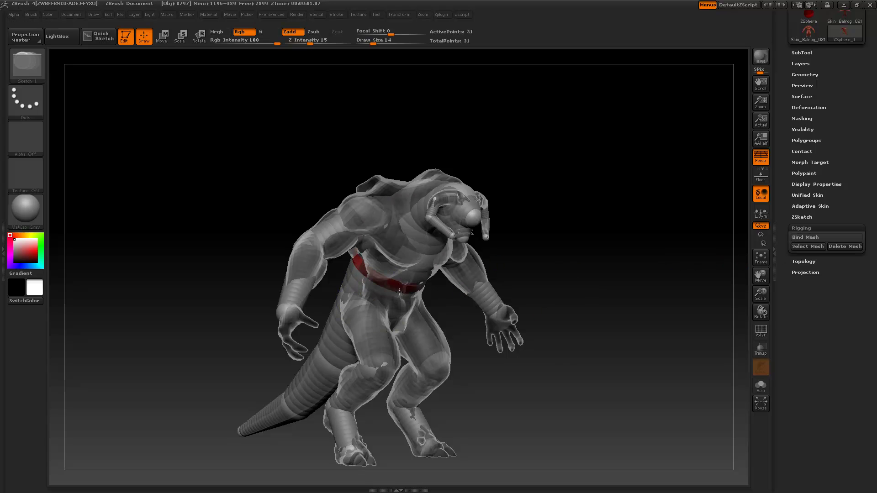
{"action": "left_click_drag", "start_coordinate": [499, 338], "coordinate": [482, 350]}
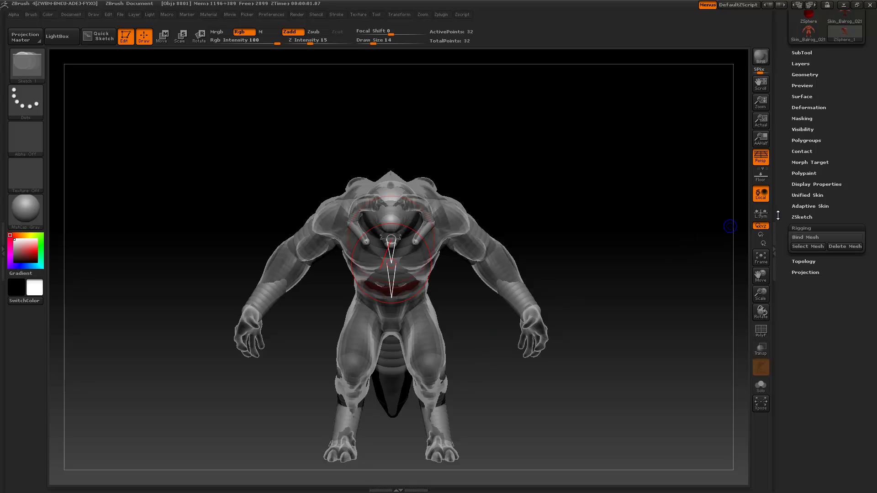
Rebind the mesh, try rotating the creature's left leg at the hip and release the binding again
{"action": "left_click", "coordinate": [823, 237]}
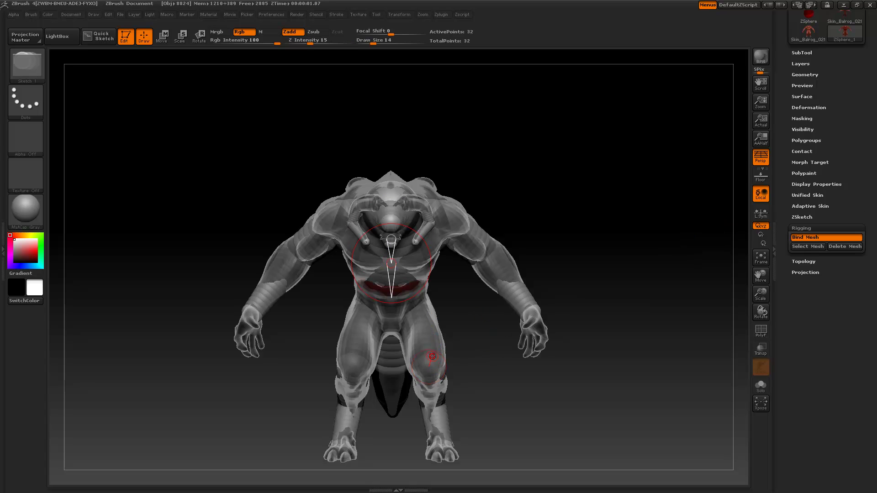
{"action": "key", "text": "e"}
{"action": "mouse_move", "coordinate": [428, 334]}
{"action": "left_mouse_down"}
{"action": "mouse_move", "coordinate": [437, 309]}
{"action": "mouse_move", "coordinate": [447, 317]}
{"action": "mouse_move", "coordinate": [434, 333]}
{"action": "mouse_move", "coordinate": [422, 279]}
{"action": "mouse_move", "coordinate": [441, 307]}
{"action": "mouse_move", "coordinate": [472, 320]}
{"action": "mouse_move", "coordinate": [453, 321]}
{"action": "left_mouse_up"}
{"action": "key", "text": "r"}
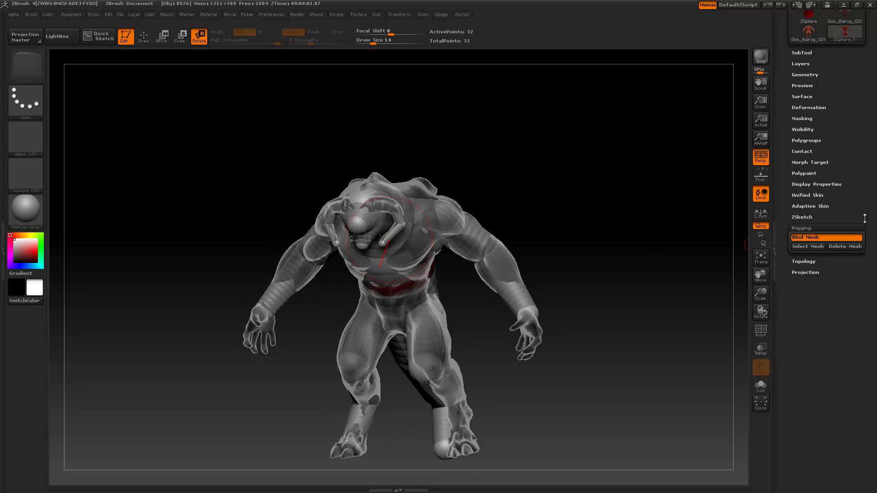
{"action": "left_click", "coordinate": [829, 239]}
Preview the creature as an adaptive skin at density 2 and open the Adaptive Skin settings
{"action": "mouse_move", "coordinate": [558, 404]}
{"action": "left_mouse_down"}
{"action": "mouse_move", "coordinate": [594, 401]}
{"action": "mouse_move", "coordinate": [560, 386]}
{"action": "mouse_move", "coordinate": [583, 383]}
{"action": "mouse_move", "coordinate": [564, 383]}
{"action": "mouse_move", "coordinate": [630, 307]}
{"action": "mouse_move", "coordinate": [677, 278]}
{"action": "left_mouse_up"}
{"action": "key", "text": "a"}
{"action": "left_click", "coordinate": [813, 206]}
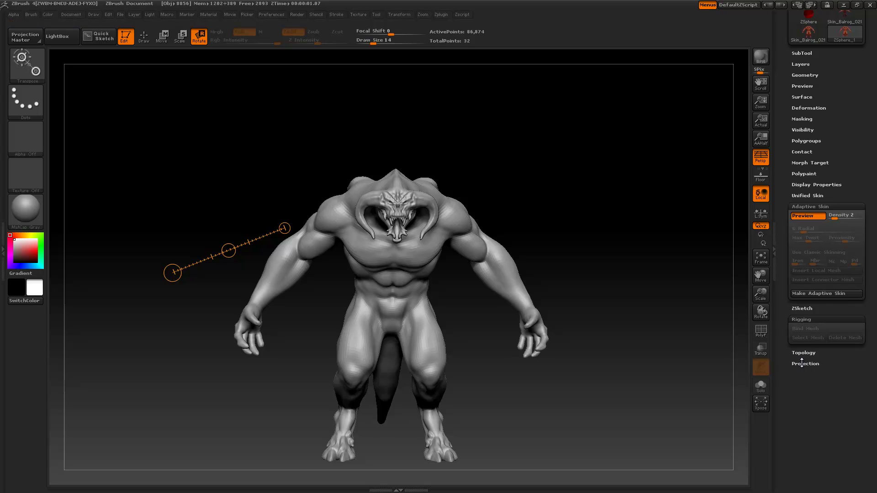
{"action": "left_click_drag", "start_coordinate": [643, 342], "coordinate": [607, 342]}
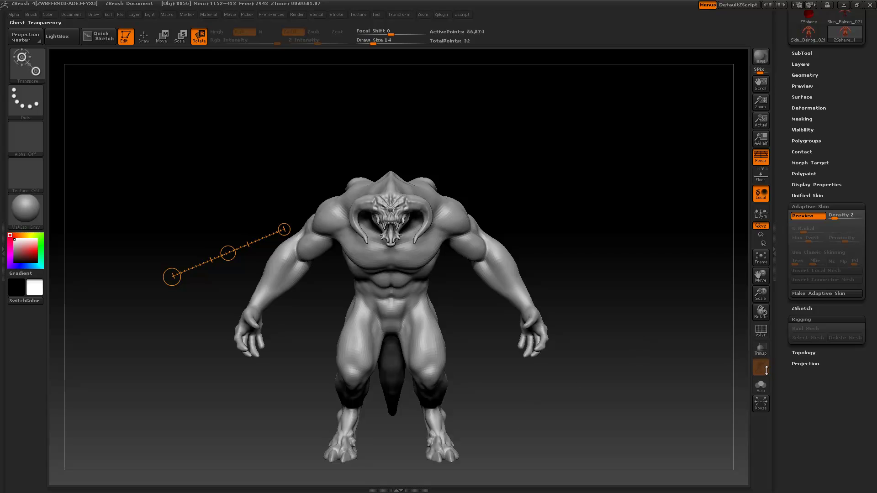
{"action": "left_click", "coordinate": [804, 364]}
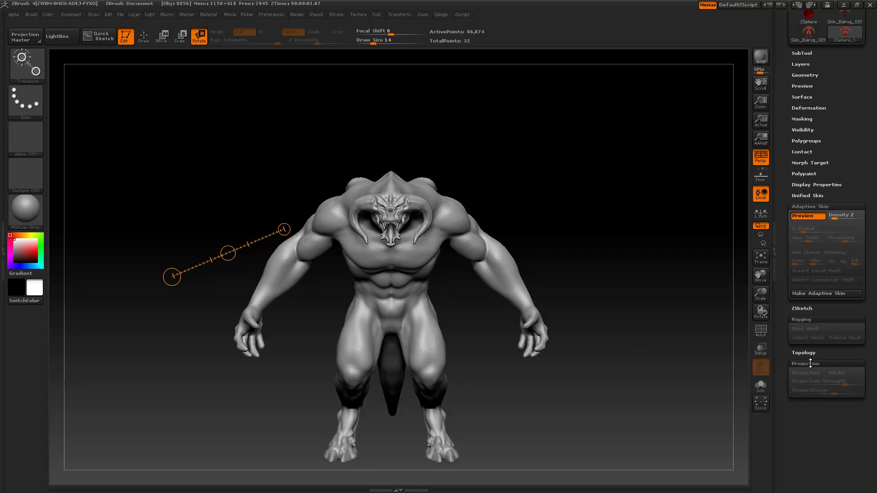
{"action": "left_click", "coordinate": [807, 364]}
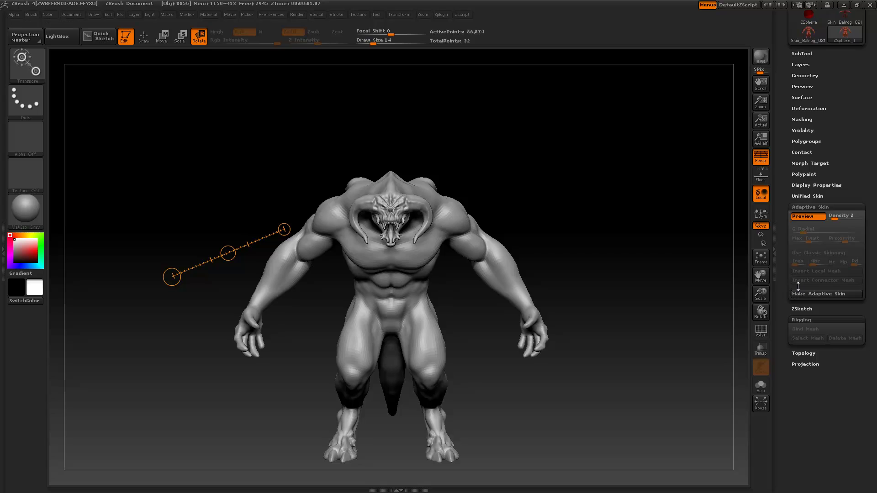
{"action": "left_click_drag", "start_coordinate": [824, 316], "coordinate": [812, 276]}
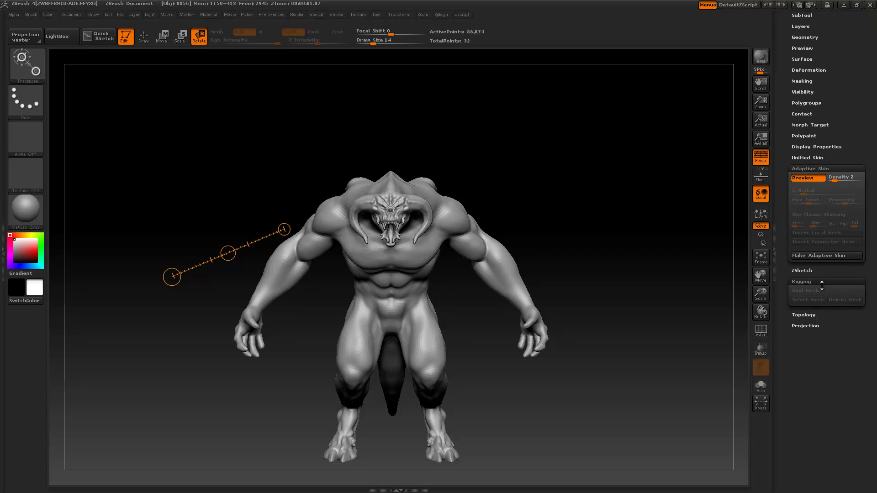
{"action": "left_click_drag", "start_coordinate": [808, 320], "coordinate": [810, 317]}
{"action": "left_click", "coordinate": [808, 313]}
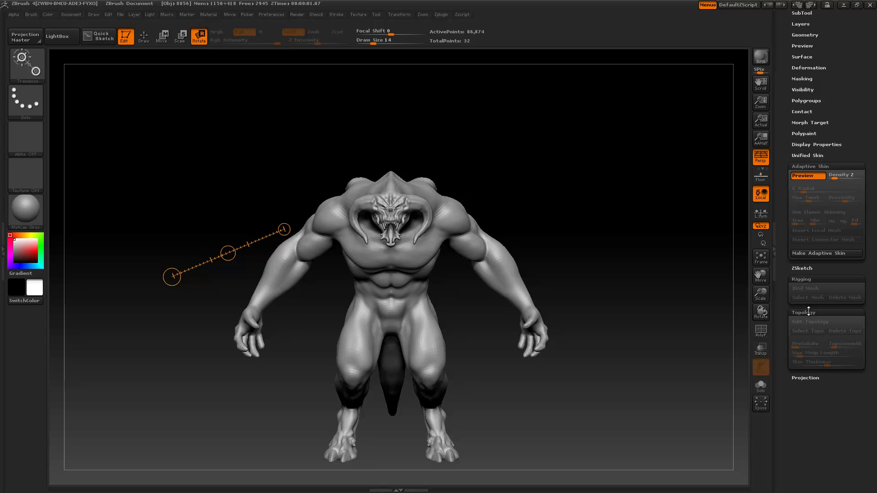
{"action": "left_click", "coordinate": [808, 312]}
{"action": "left_click_drag", "start_coordinate": [821, 264], "coordinate": [821, 281]}
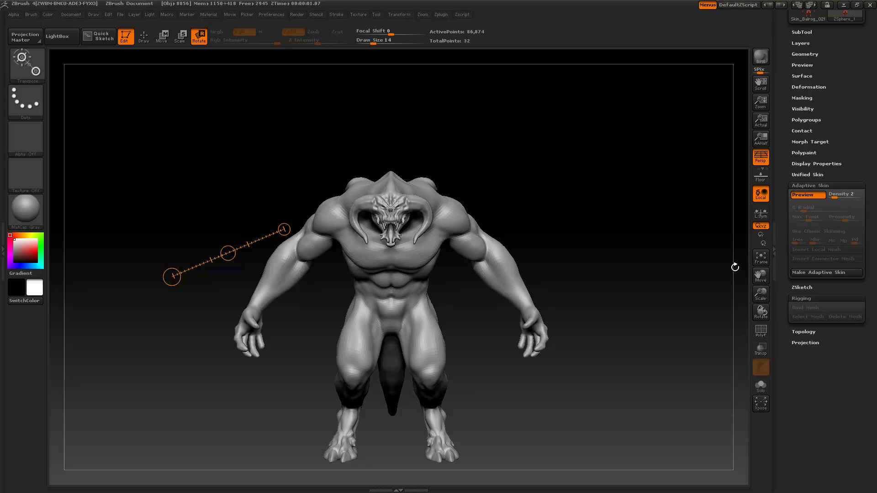
{"action": "left_click_drag", "start_coordinate": [623, 357], "coordinate": [662, 316]}
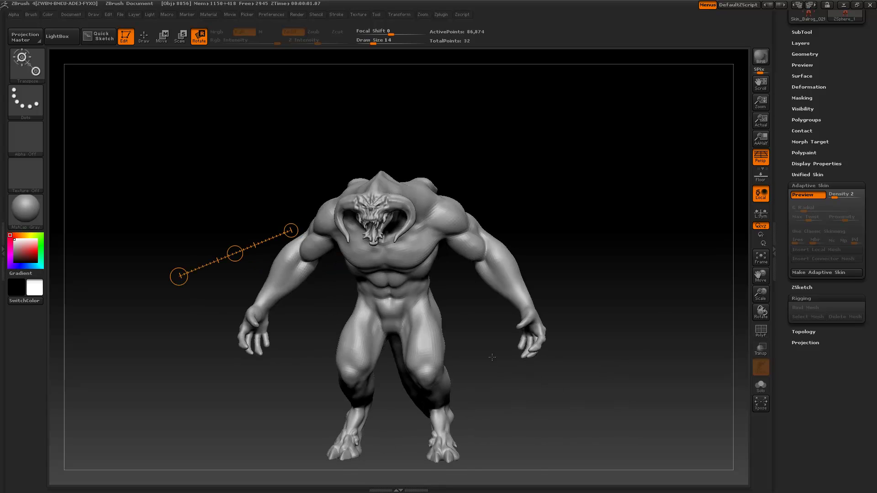